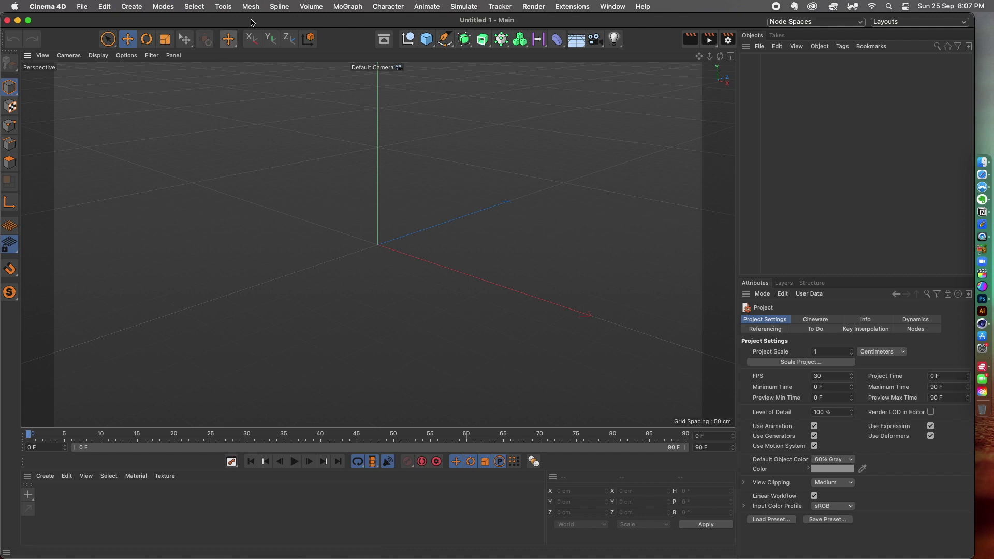
{"action": "left_click_drag", "start_coordinate": [252, 24], "coordinate": [257, 24]}
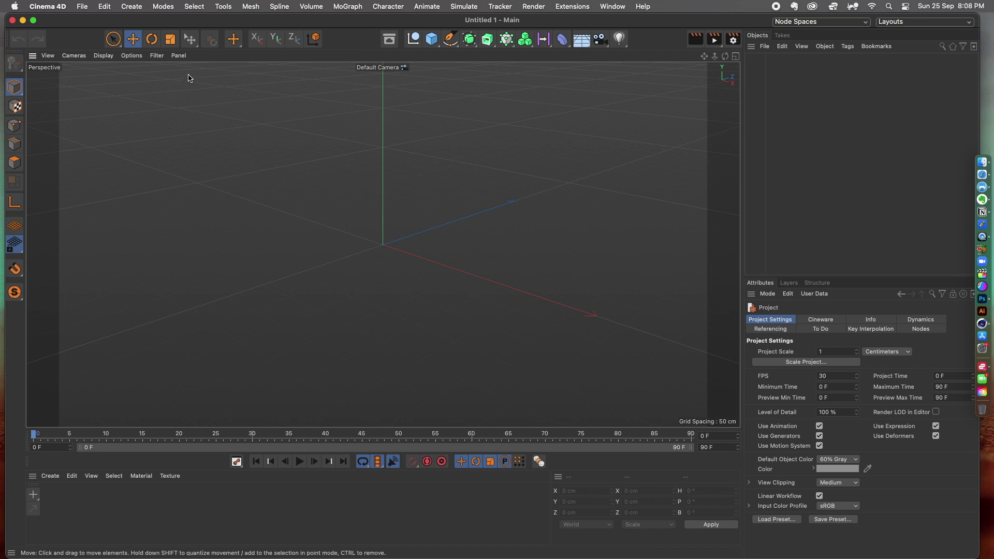
{"action": "left_click_drag", "start_coordinate": [81, 21], "coordinate": [77, 21]}
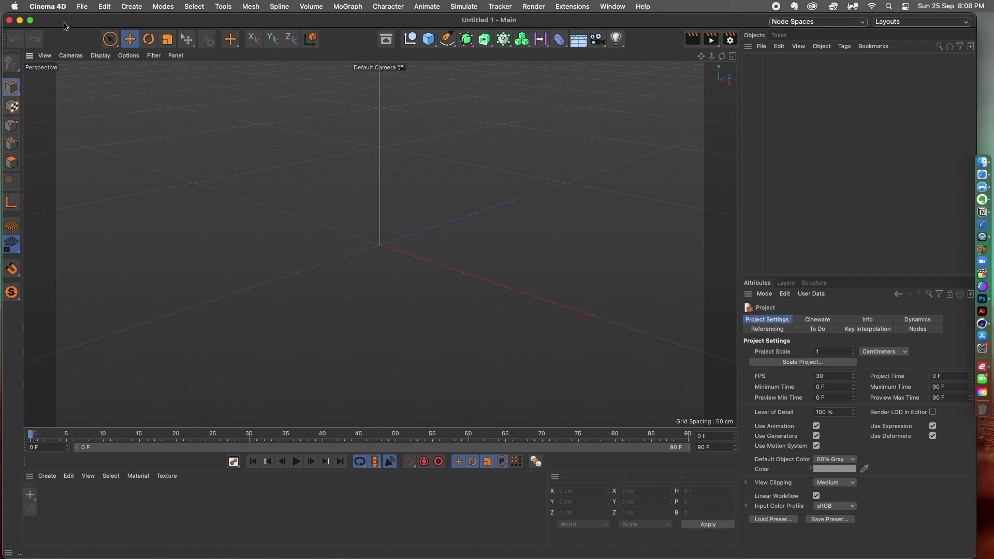
{"action": "left_click_drag", "start_coordinate": [64, 23], "coordinate": [68, 22]}
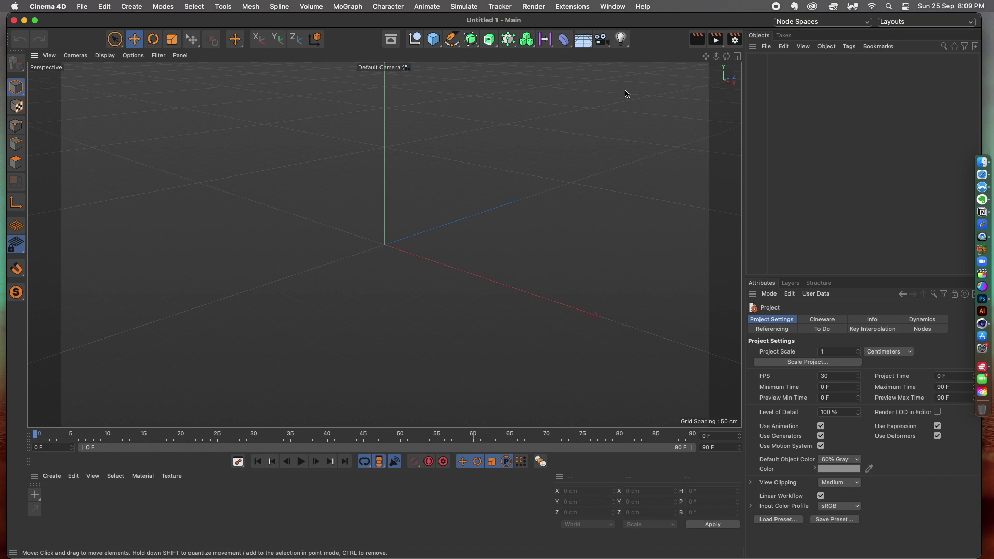
Step: Display all four viewports, then bring up the Commander search and dismiss it
{"action": "left_click", "coordinate": [737, 56]}
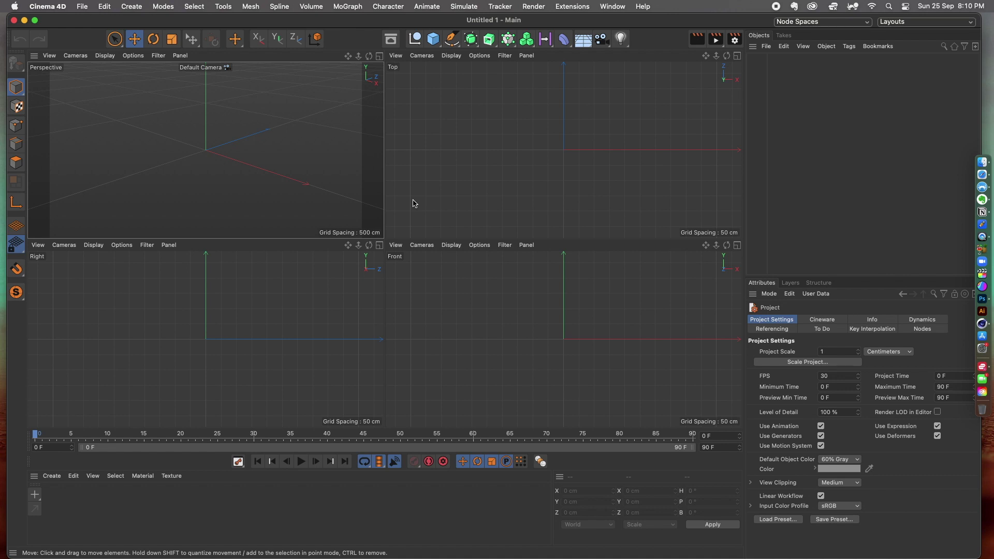
{"action": "key", "text": "shift+c"}
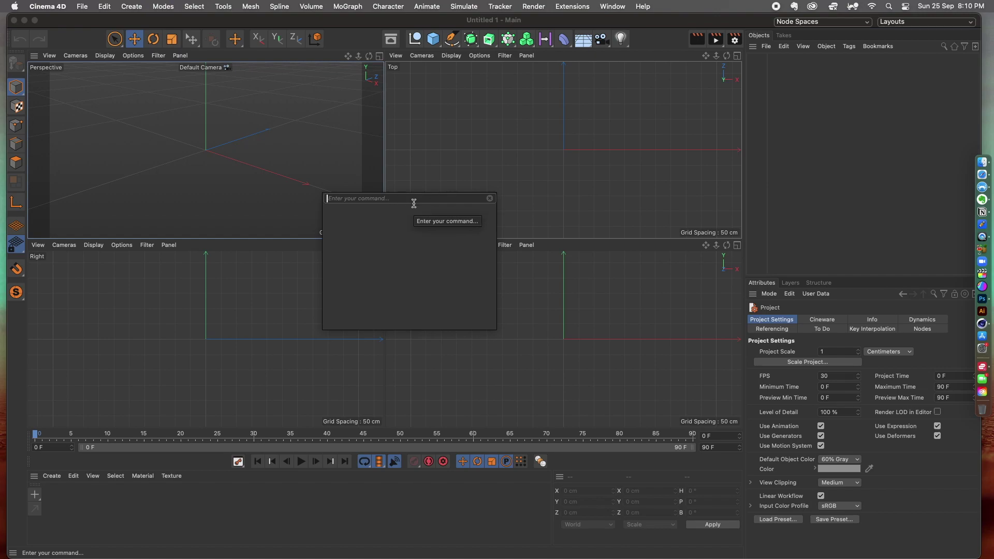
{"action": "key", "text": "Escape"}
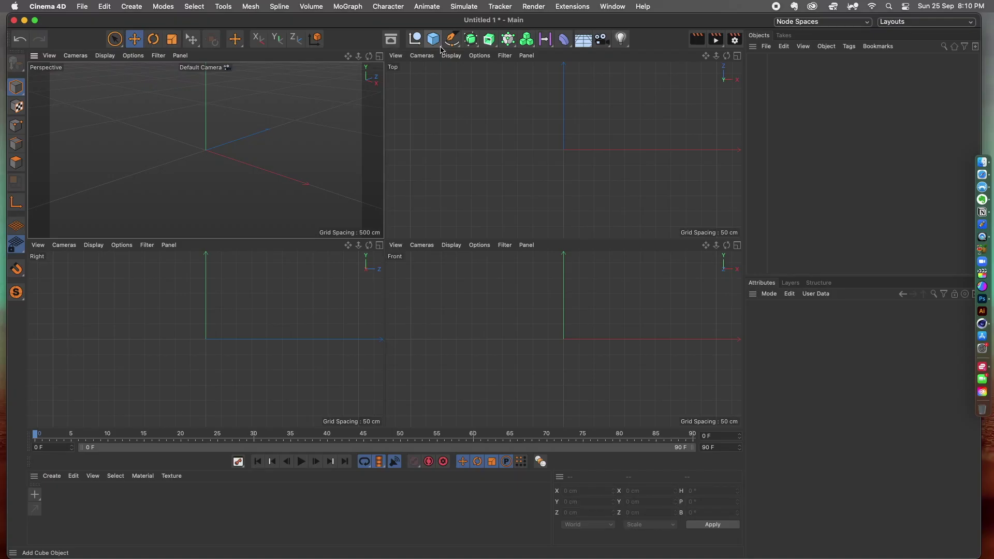
{"action": "left_click", "coordinate": [441, 49]}
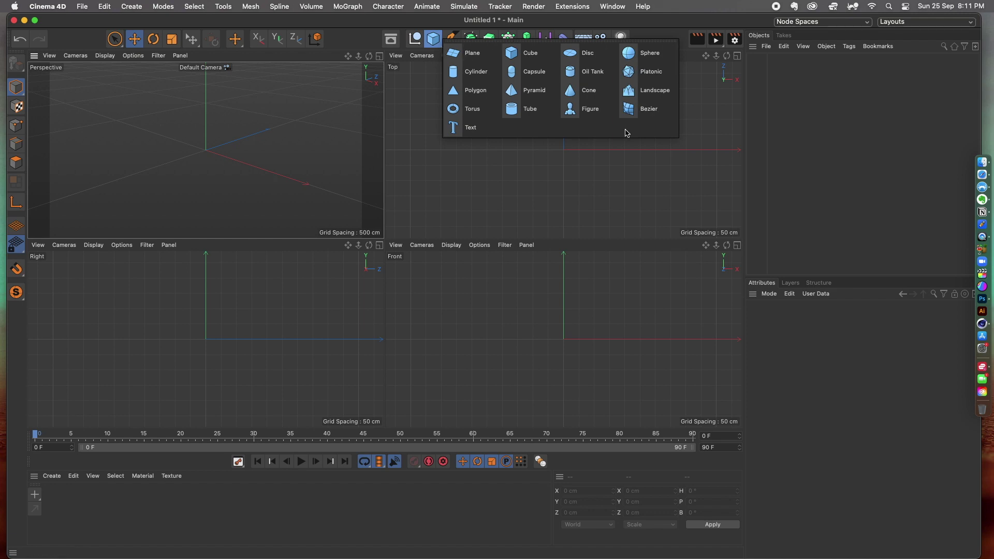
{"action": "left_click", "coordinate": [535, 49]}
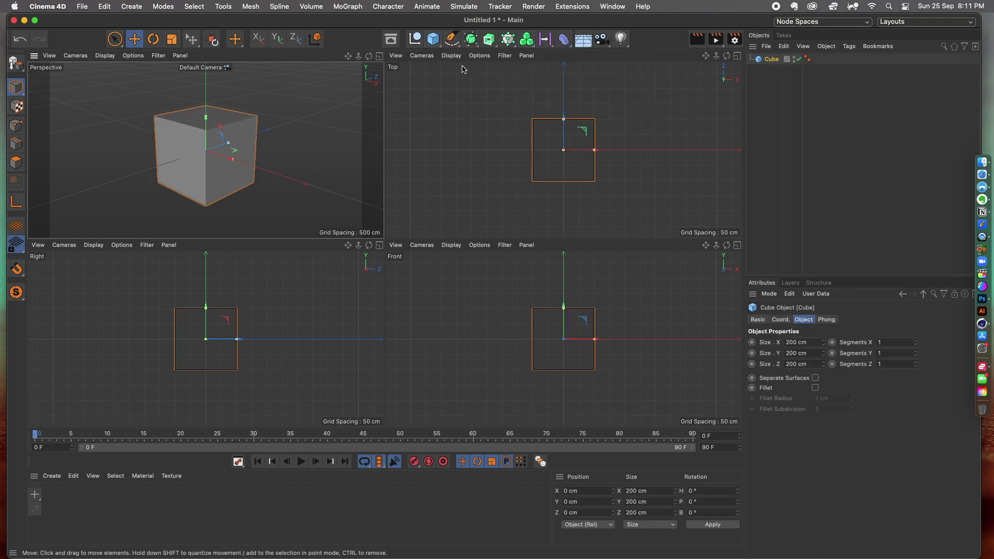
{"action": "key", "text": "super+z"}
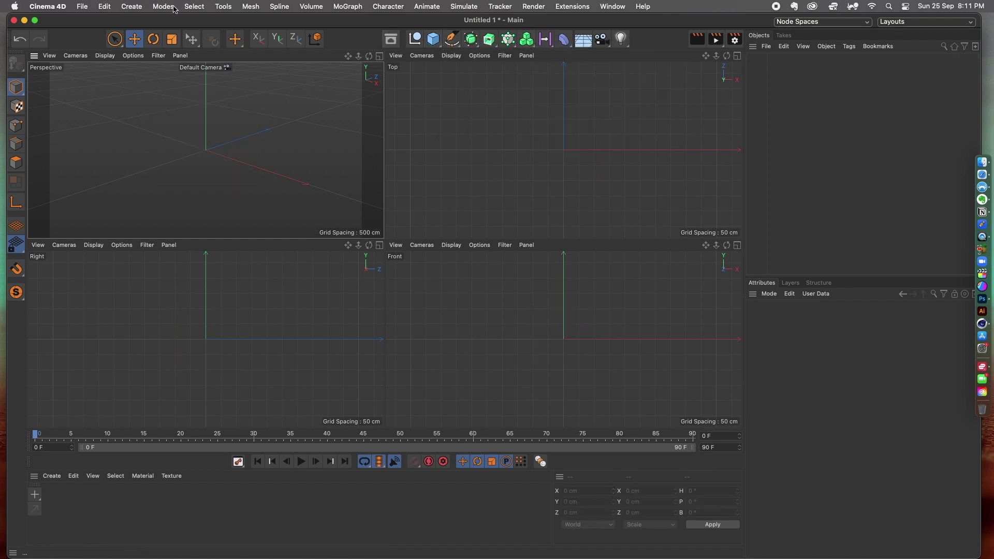
Step: Add a Sphere primitive to the empty scene
{"action": "left_click", "coordinate": [131, 7]}
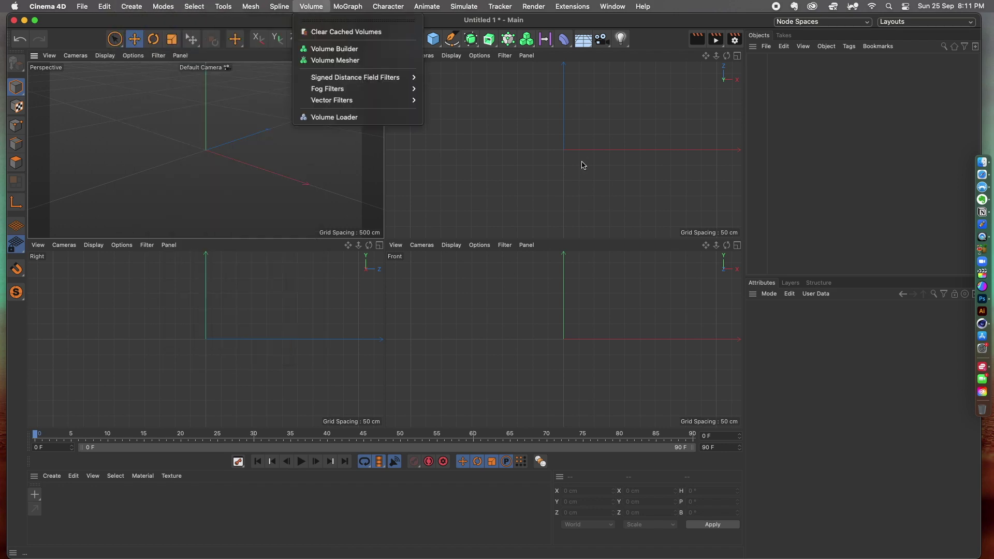
{"action": "left_click", "coordinate": [433, 39]}
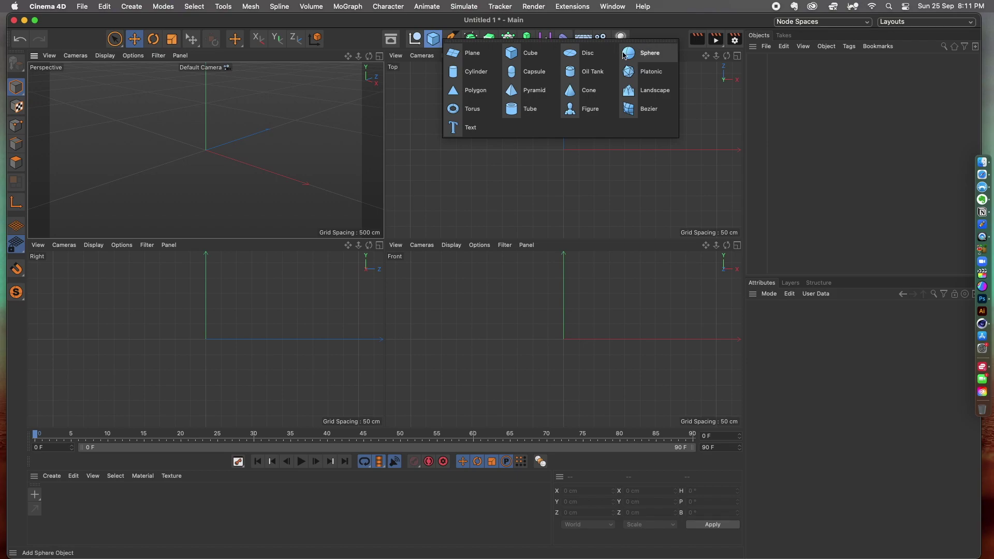
{"action": "left_click", "coordinate": [647, 52]}
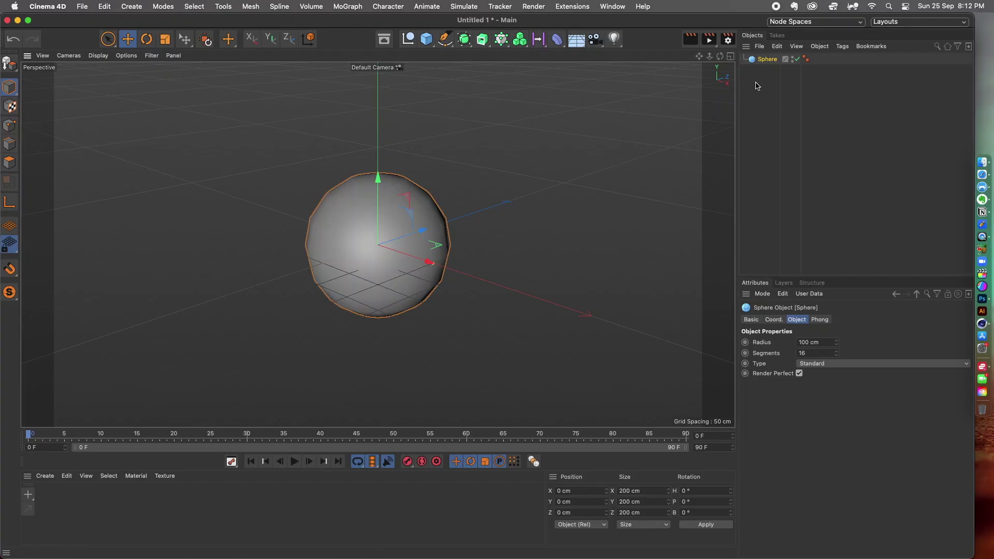
Step: Examine the sphere's Basic, Coordinates, Phong and Object attributes
{"action": "left_click", "coordinate": [768, 60]}
{"action": "left_click", "coordinate": [762, 65]}
{"action": "left_click", "coordinate": [763, 61]}
{"action": "left_click", "coordinate": [774, 319]}
{"action": "left_click", "coordinate": [751, 319]}
{"action": "left_click", "coordinate": [820, 319]}
{"action": "left_click", "coordinate": [774, 319]}
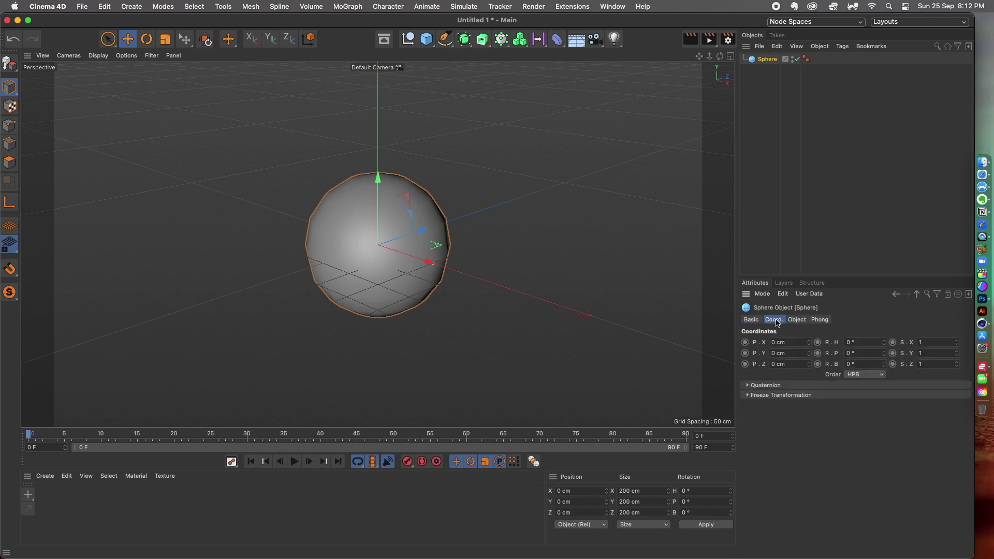
{"action": "left_click", "coordinate": [800, 321]}
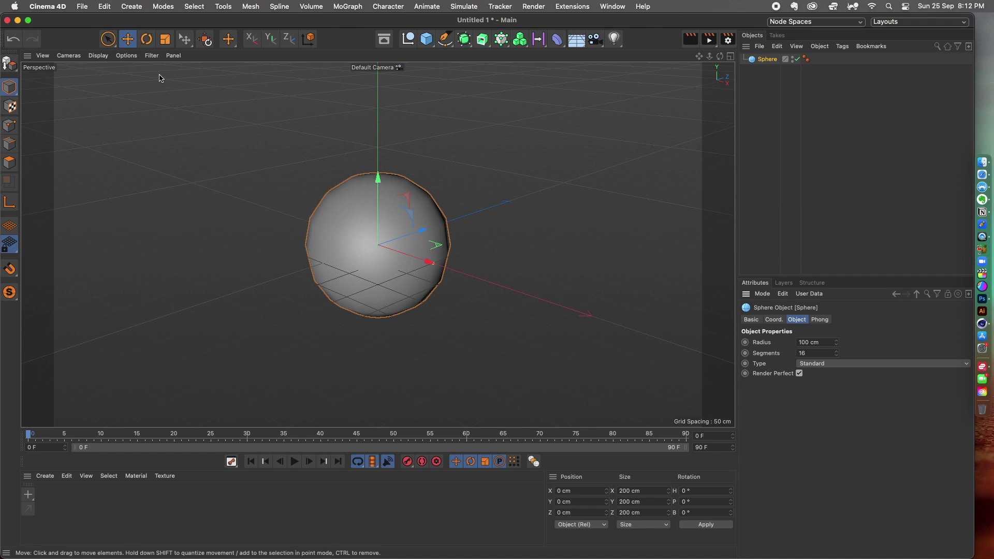
Step: Display the model with Gouraud Shading (Lines) and set the sphere's segments to 30
{"action": "left_click", "coordinate": [109, 57]}
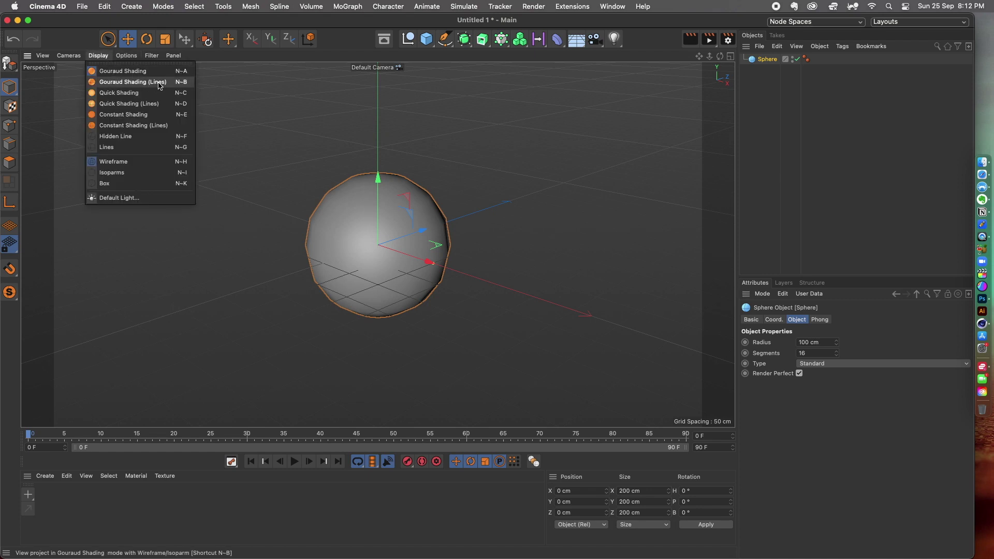
{"action": "left_click", "coordinate": [139, 85]}
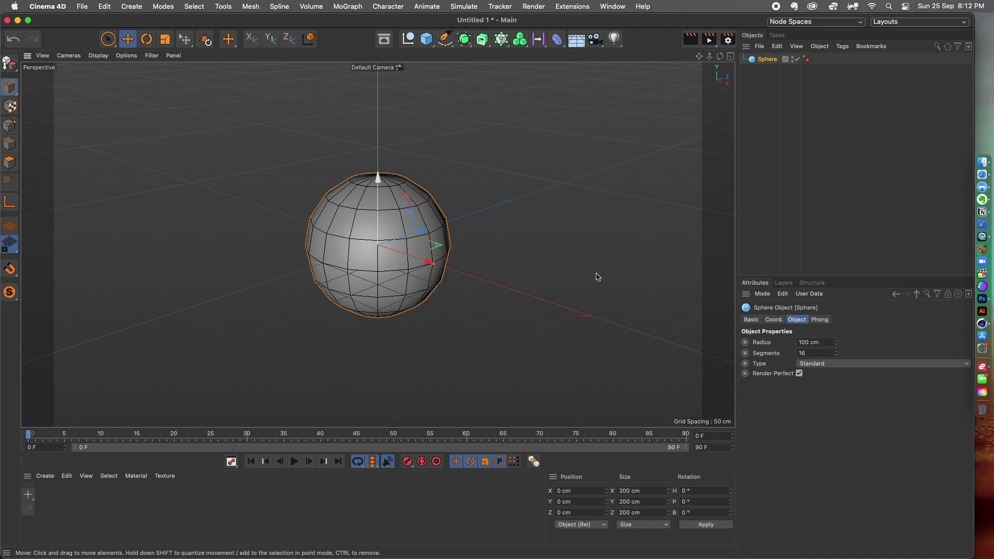
{"action": "left_click", "coordinate": [814, 353]}
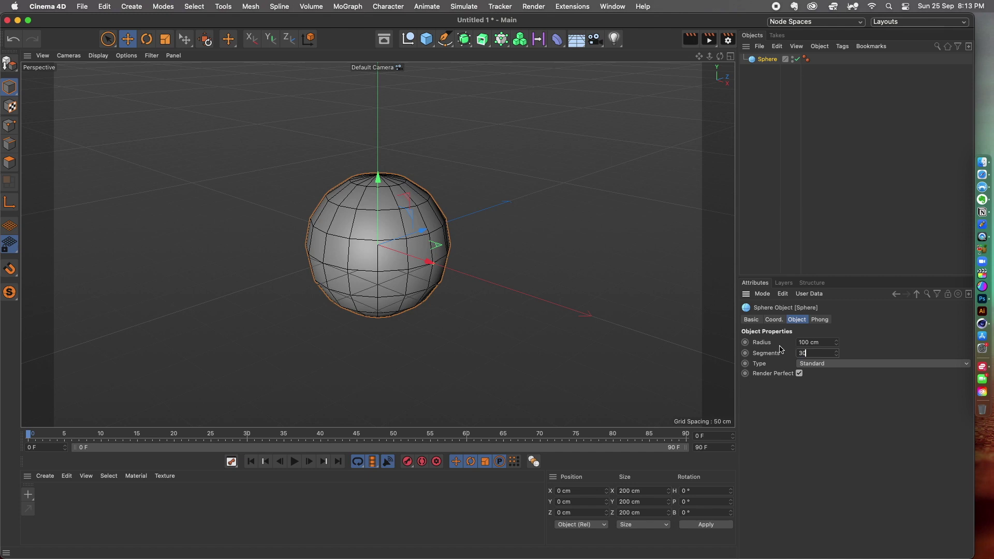
{"action": "key", "text": "Return"}
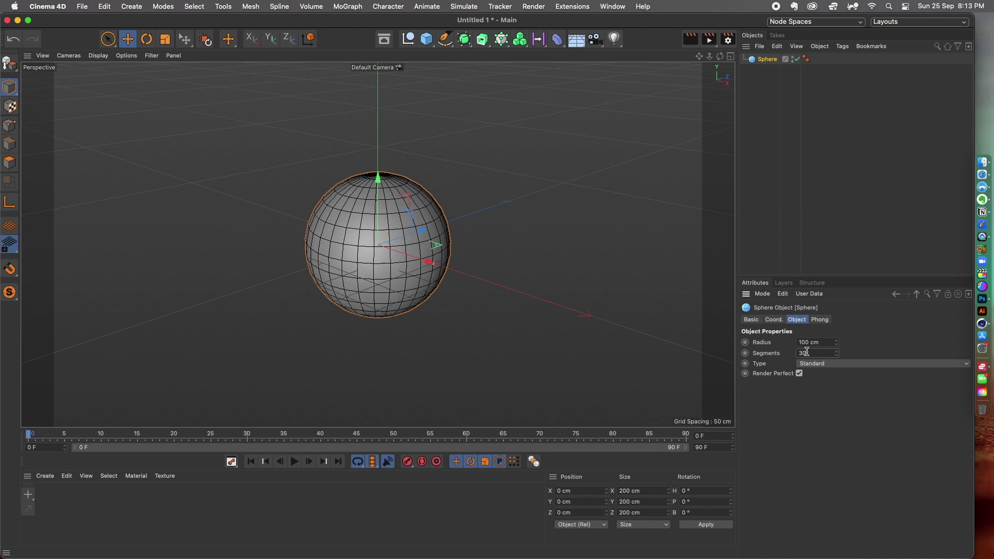
{"action": "left_click", "coordinate": [448, 267]}
{"action": "left_click", "coordinate": [448, 267]}
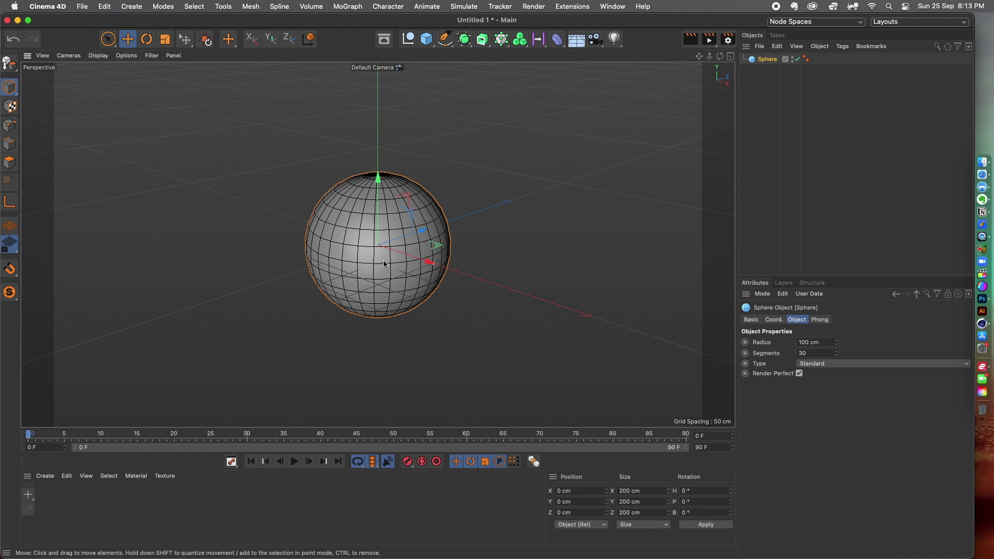
Step: Move the sphere away from the origin to about X 12.5, Y 13.6 and Z 76.8 cm
{"action": "left_click", "coordinate": [128, 39]}
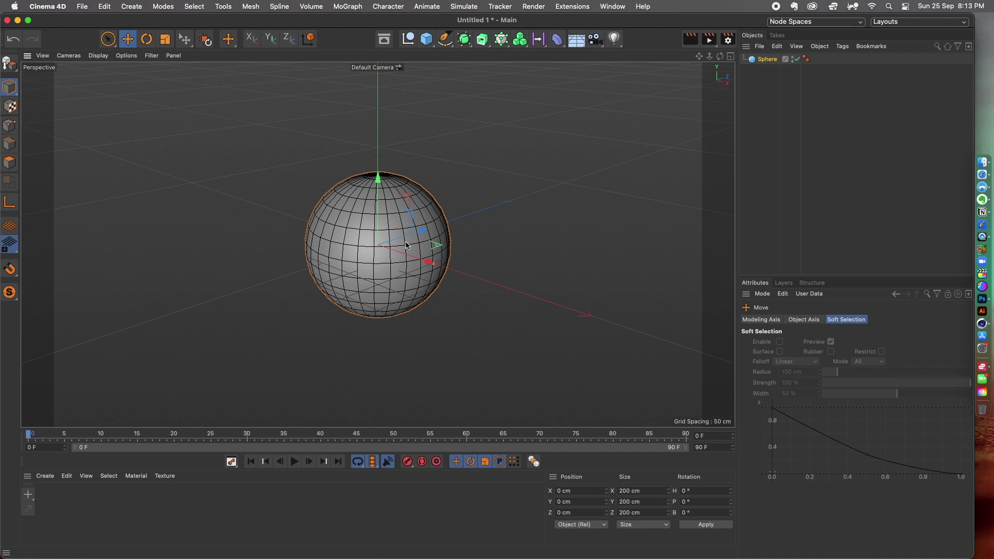
{"action": "left_click_drag", "start_coordinate": [417, 237], "coordinate": [374, 178]}
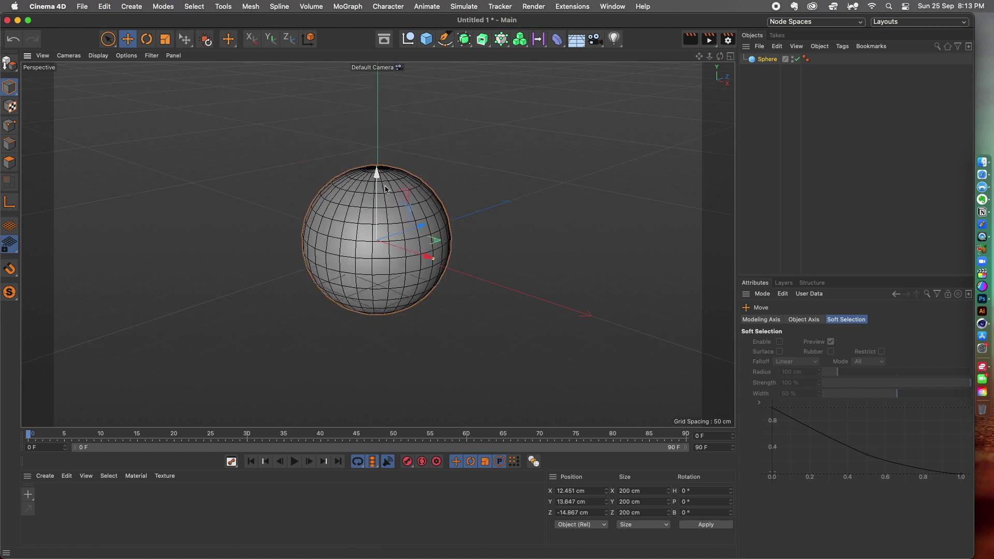
{"action": "left_click_drag", "start_coordinate": [422, 226], "coordinate": [463, 212]}
Step: Rotate the sphere's heading to about -16° and scale it up to a radius of about 143 cm
{"action": "left_click", "coordinate": [148, 41]}
{"action": "mouse_move", "coordinate": [405, 241]}
{"action": "left_mouse_down"}
{"action": "mouse_move", "coordinate": [444, 242]}
{"action": "mouse_move", "coordinate": [423, 242]}
{"action": "left_mouse_up"}
{"action": "left_click_drag", "start_coordinate": [384, 213], "coordinate": [362, 264]}
{"action": "key", "text": "super+z"}
{"action": "left_click", "coordinate": [165, 39]}
{"action": "left_click_drag", "start_coordinate": [424, 227], "coordinate": [432, 226]}
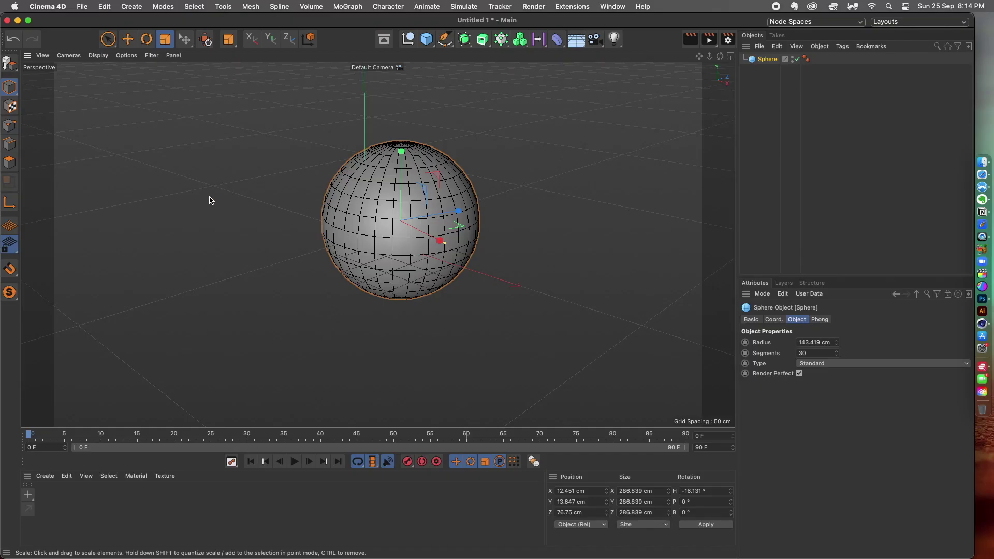
Step: Examine the sphere from different distances and angles by zooming, orbiting and panning the perspective view
{"action": "scroll", "coordinate": [277, 248], "scroll_direction": "down", "scroll_amount": 6}
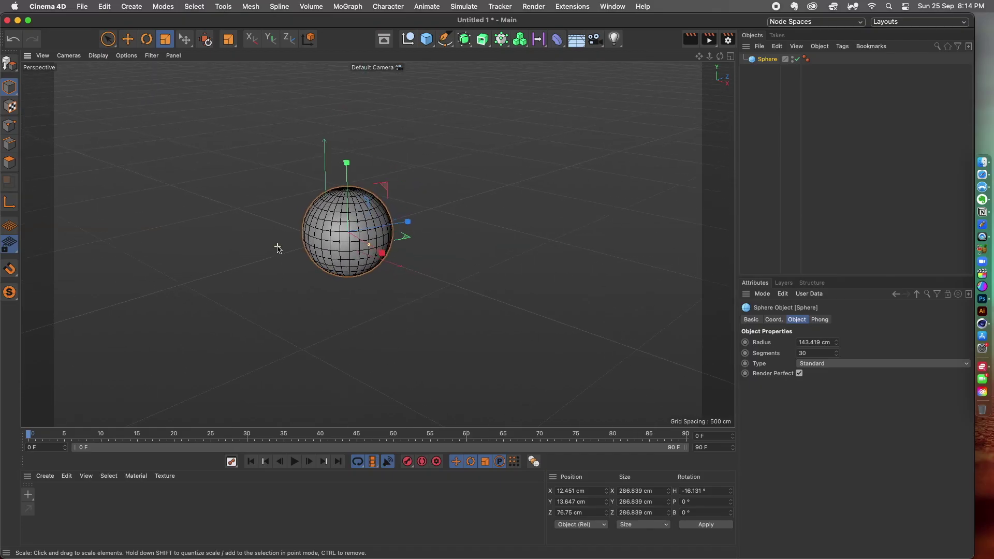
{"action": "scroll", "coordinate": [278, 248], "scroll_direction": "up", "scroll_amount": 3}
{"action": "scroll", "coordinate": [278, 248], "scroll_direction": "down", "scroll_amount": 1}
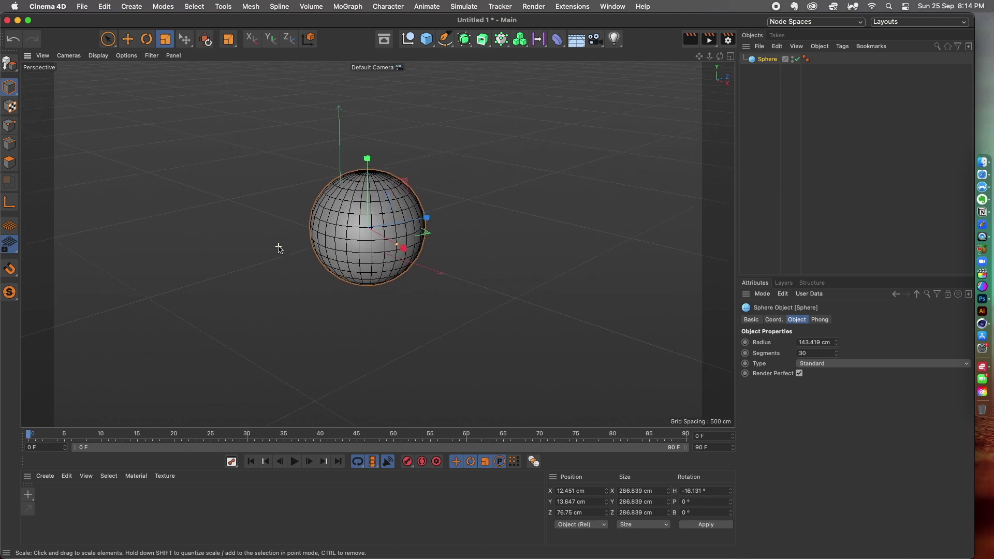
{"action": "scroll", "coordinate": [184, 239], "scroll_direction": "up", "scroll_amount": 5}
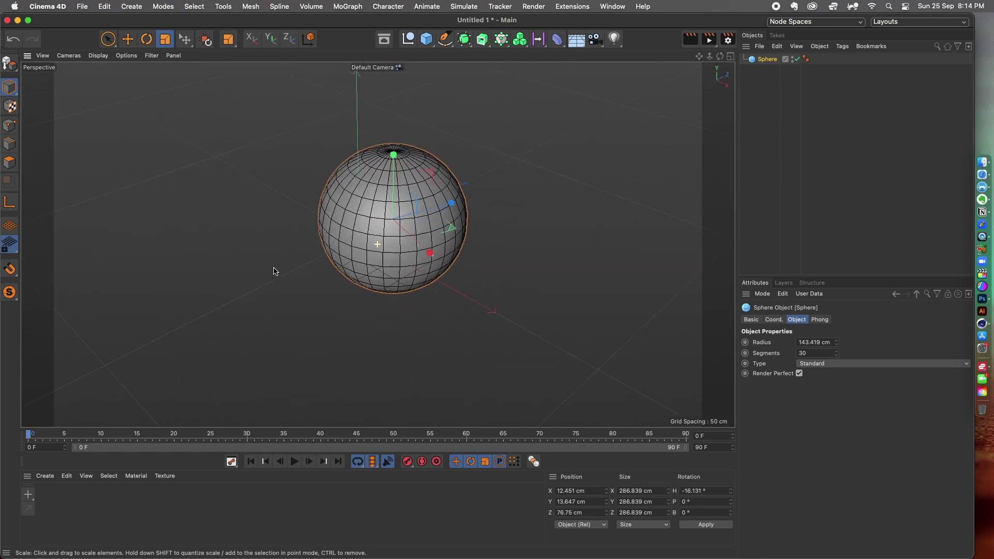
{"action": "left_click_drag", "start_coordinate": [275, 271], "coordinate": [254, 356], "text": "alt"}
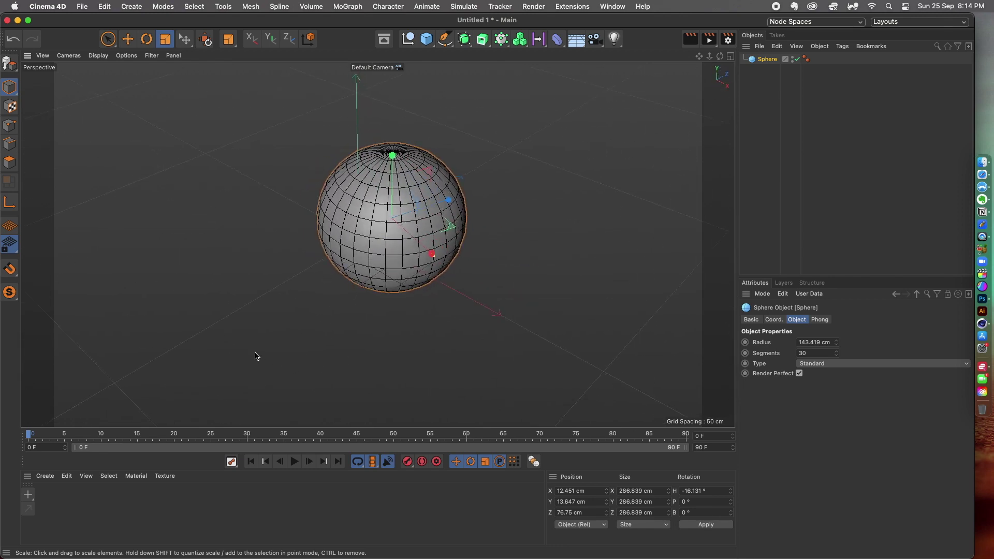
{"action": "left_click_drag", "start_coordinate": [300, 295], "coordinate": [301, 313], "text": "alt"}
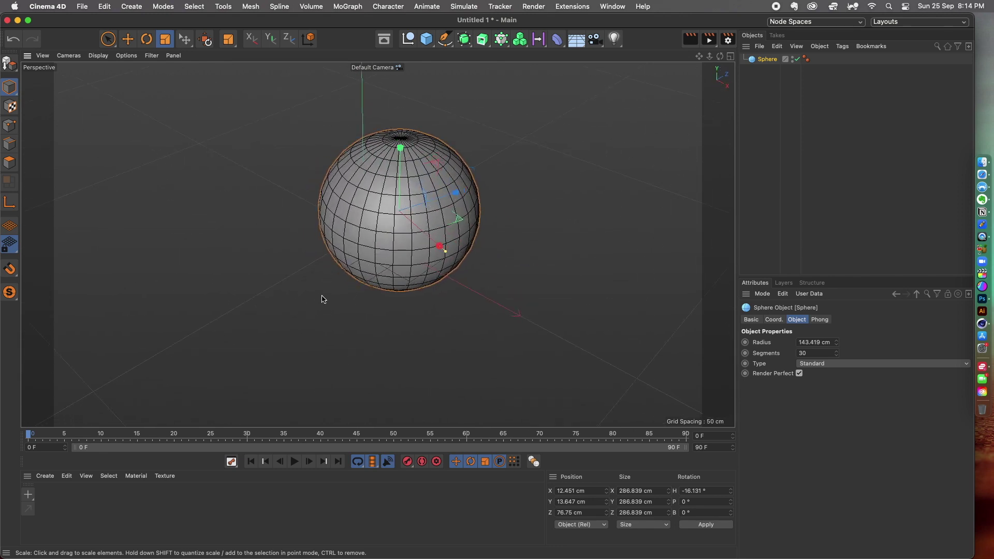
{"action": "scroll", "coordinate": [322, 299], "scroll_direction": "down", "scroll_amount": 2}
{"action": "mouse_move", "coordinate": [325, 299]}
{"action": "middle_mouse_down", "text": "alt"}
{"action": "mouse_move", "coordinate": [136, 271]}
{"action": "mouse_move", "coordinate": [379, 213]}
{"action": "mouse_move", "coordinate": [465, 259]}
{"action": "mouse_move", "coordinate": [424, 350]}
{"action": "mouse_move", "coordinate": [437, 318]}
{"action": "mouse_move", "coordinate": [357, 301]}
{"action": "mouse_move", "coordinate": [377, 277]}
{"action": "mouse_move", "coordinate": [288, 290]}
{"action": "mouse_move", "coordinate": [320, 282]}
{"action": "middle_mouse_up", "text": "alt"}
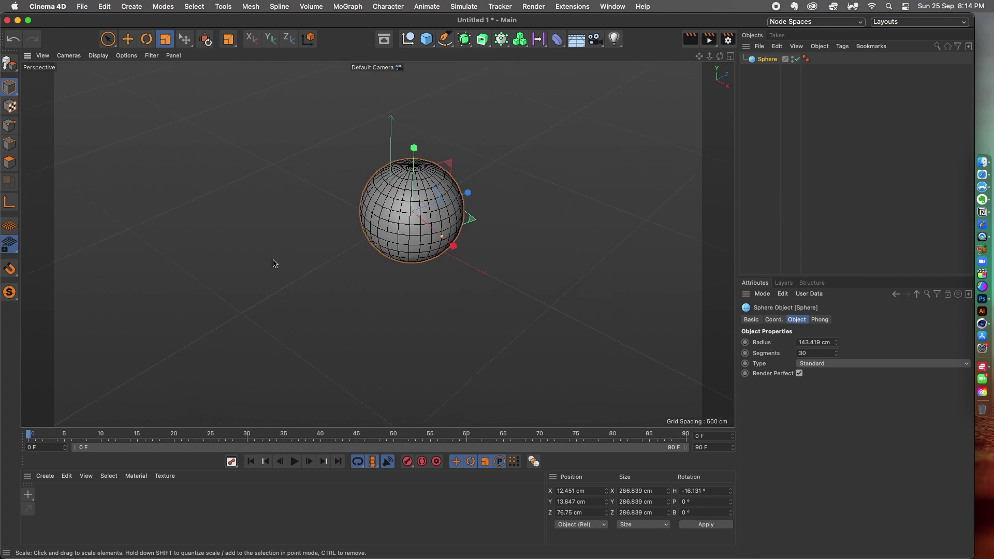
Step: Convert the sphere primitive into an editable polygon object
{"action": "left_click", "coordinate": [128, 39]}
{"action": "left_click", "coordinate": [319, 209]}
{"action": "left_click", "coordinate": [384, 209]}
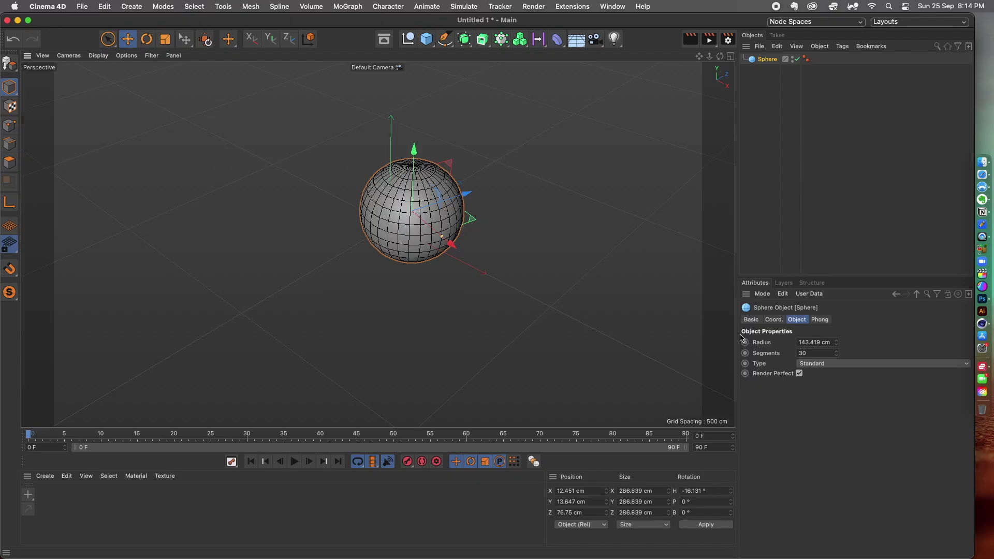
{"action": "left_click", "coordinate": [10, 63]}
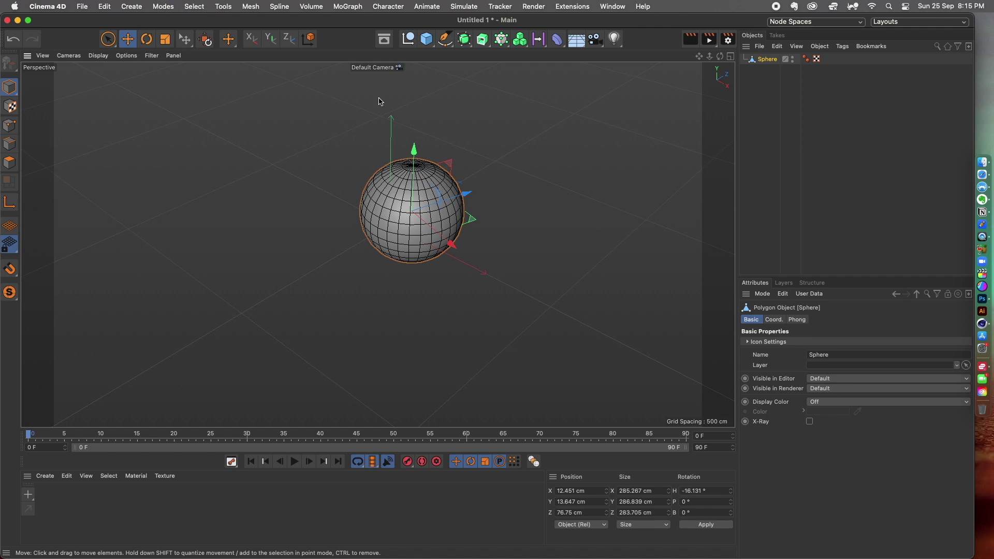
Step: Show the sphere's points, and select individual edges on its front in Edges mode
{"action": "left_click", "coordinate": [10, 125]}
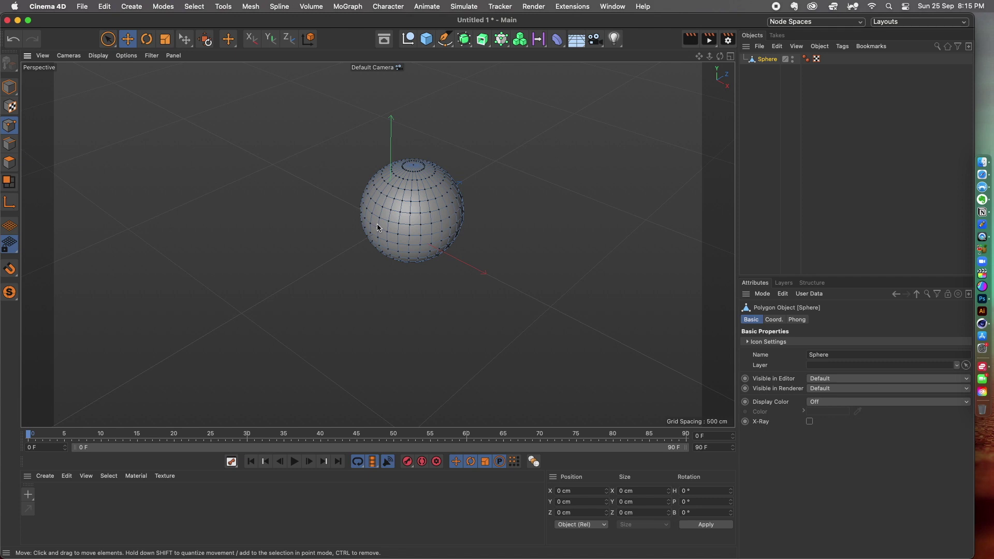
{"action": "left_click", "coordinate": [9, 144]}
{"action": "left_click", "coordinate": [420, 207]}
{"action": "left_click", "coordinate": [421, 214]}
{"action": "left_click", "coordinate": [433, 228]}
Step: Select individual polygons on the front of the sphere in Polygons mode
{"action": "left_click", "coordinate": [10, 163]}
{"action": "left_click", "coordinate": [399, 199]}
{"action": "left_click", "coordinate": [395, 215]}
{"action": "left_click", "coordinate": [384, 243]}
{"action": "left_click", "coordinate": [430, 194]}
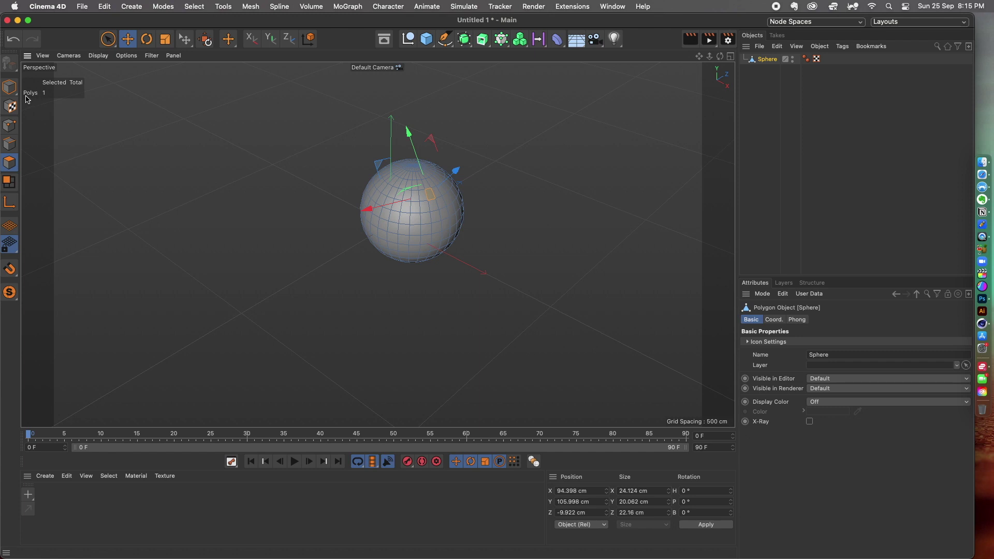
Step: Try moving a single point on the upper front of the sphere in Points mode, and undo the moves
{"action": "left_click", "coordinate": [17, 125]}
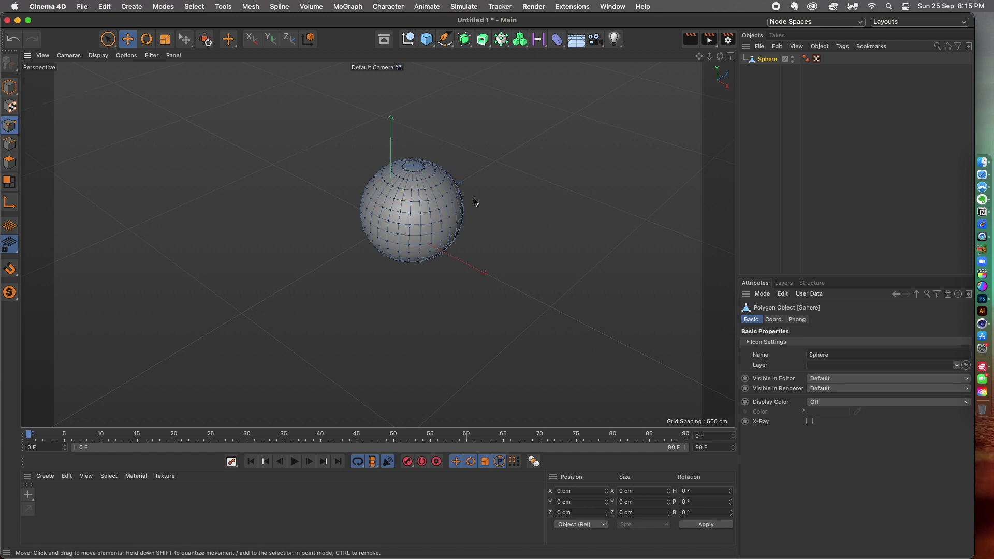
{"action": "left_click", "coordinate": [398, 189]}
{"action": "left_click_drag", "start_coordinate": [400, 143], "coordinate": [394, 144]}
{"action": "left_click_drag", "start_coordinate": [452, 169], "coordinate": [435, 172]}
{"action": "key", "text": "super+z"}
{"action": "key", "text": "super+z"}
{"action": "key", "text": "super+shift+z"}
{"action": "key", "text": "super+z"}
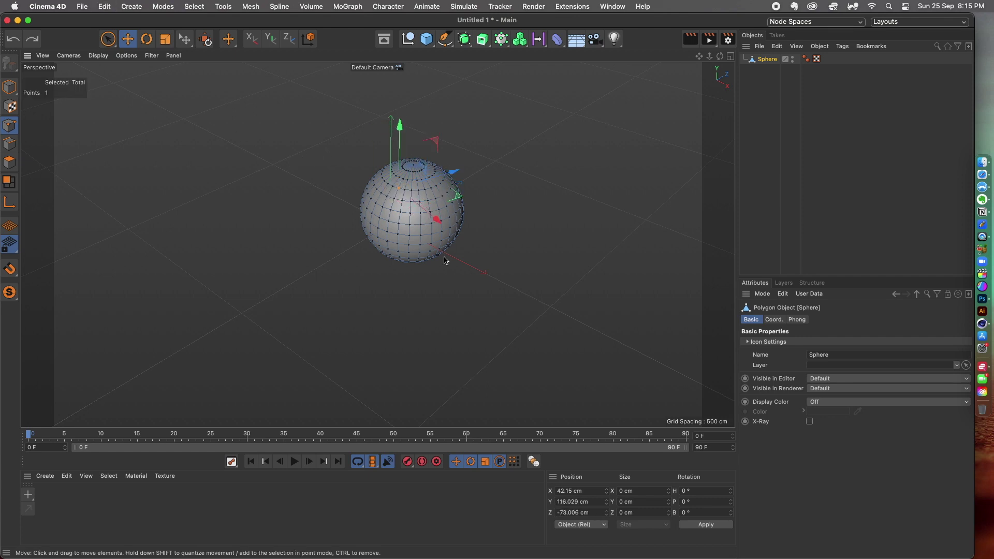
Step: Return to Model mode and deselect the sphere
{"action": "left_click", "coordinate": [10, 86]}
{"action": "left_click", "coordinate": [472, 272]}
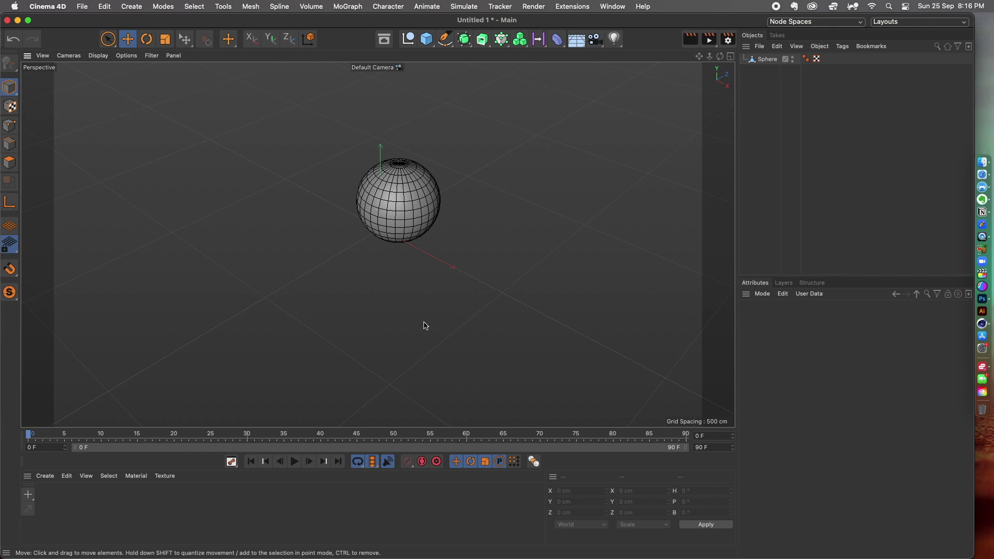
Step: Add a plane under the sphere and scale it uniformly to about 7130 cm on each side as a floor
{"action": "left_click", "coordinate": [400, 207]}
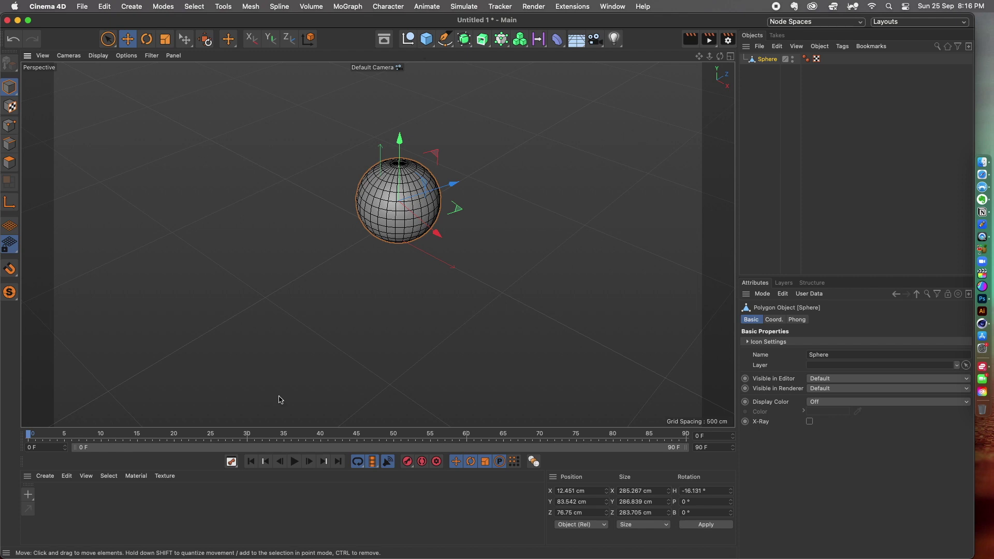
{"action": "left_click", "coordinate": [427, 39]}
{"action": "left_click", "coordinate": [450, 60]}
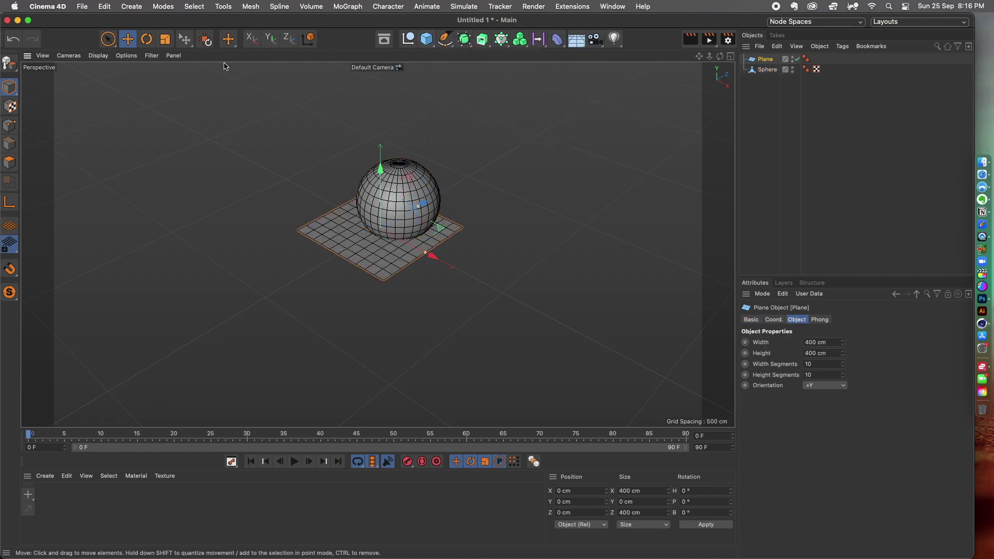
{"action": "left_click", "coordinate": [165, 39]}
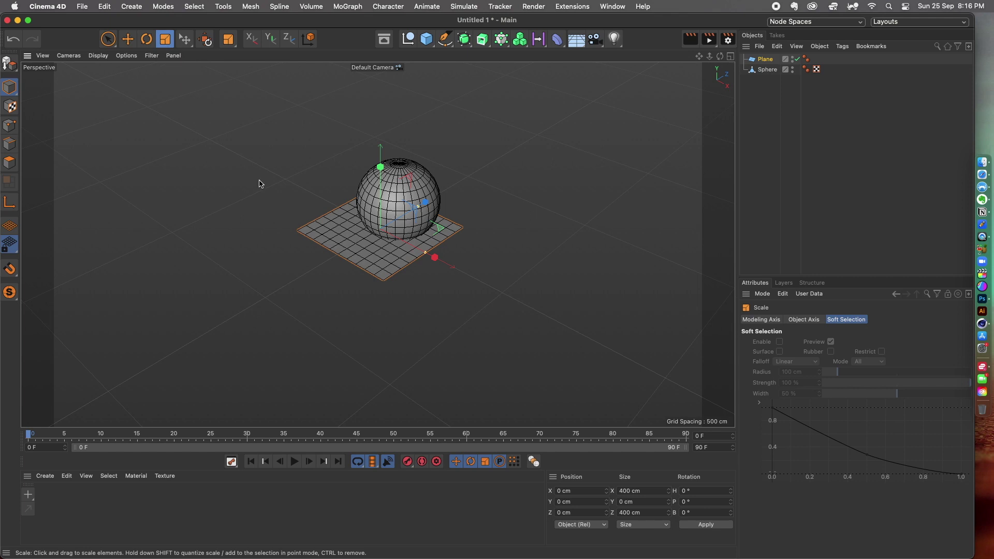
{"action": "left_click_drag", "start_coordinate": [261, 368], "coordinate": [373, 357]}
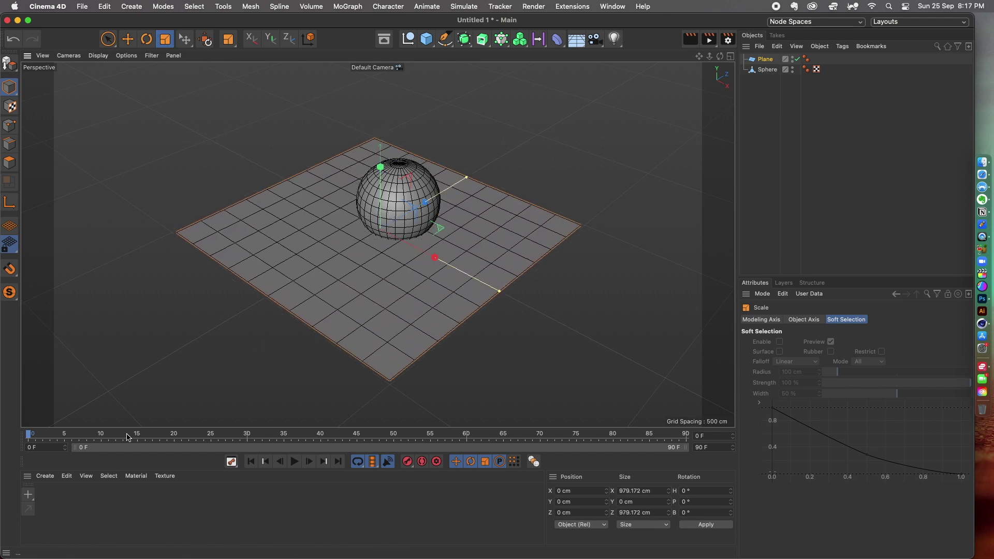
{"action": "left_click_drag", "start_coordinate": [163, 407], "coordinate": [317, 150]}
{"action": "left_click_drag", "start_coordinate": [215, 220], "coordinate": [98, 310]}
{"action": "left_click_drag", "start_coordinate": [156, 287], "coordinate": [305, 122]}
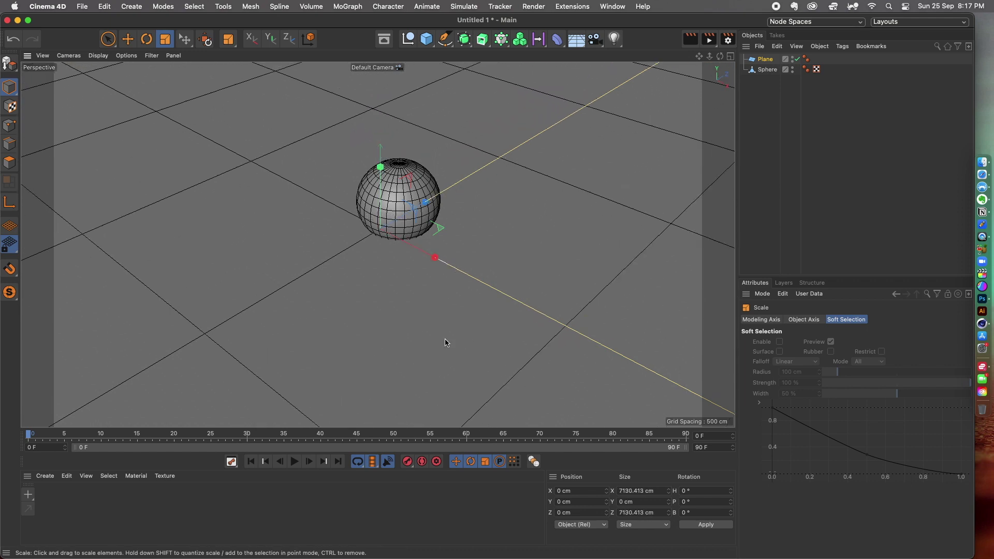
Step: Raise the sphere along Y in the Front view until it rests on the plane, and return to the full Perspective view
{"action": "left_click", "coordinate": [128, 38]}
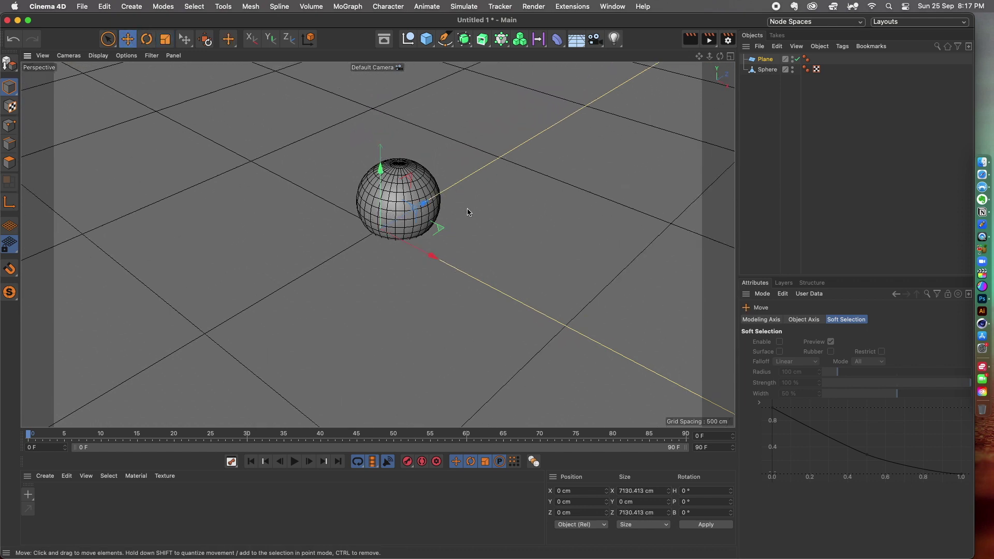
{"action": "left_click", "coordinate": [761, 71]}
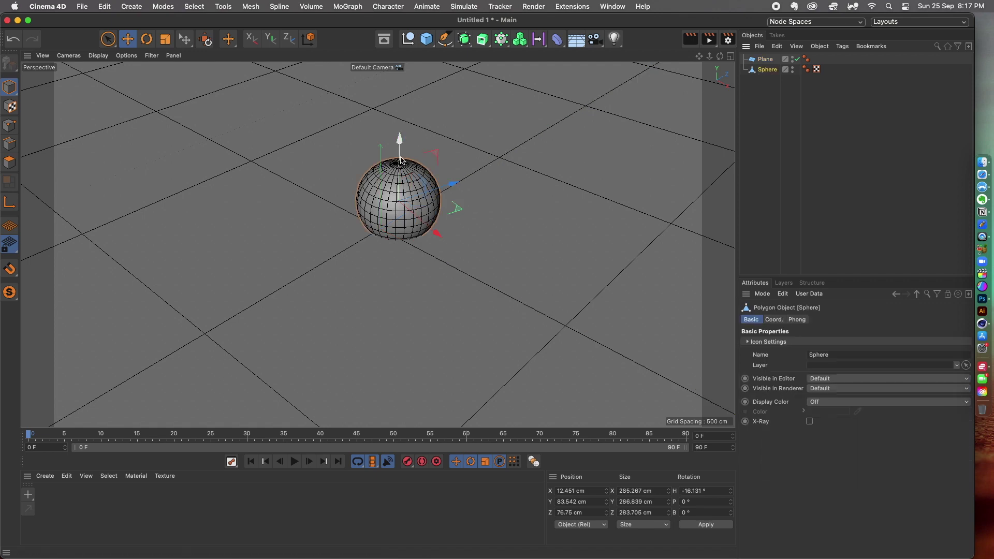
{"action": "left_click", "coordinate": [730, 56]}
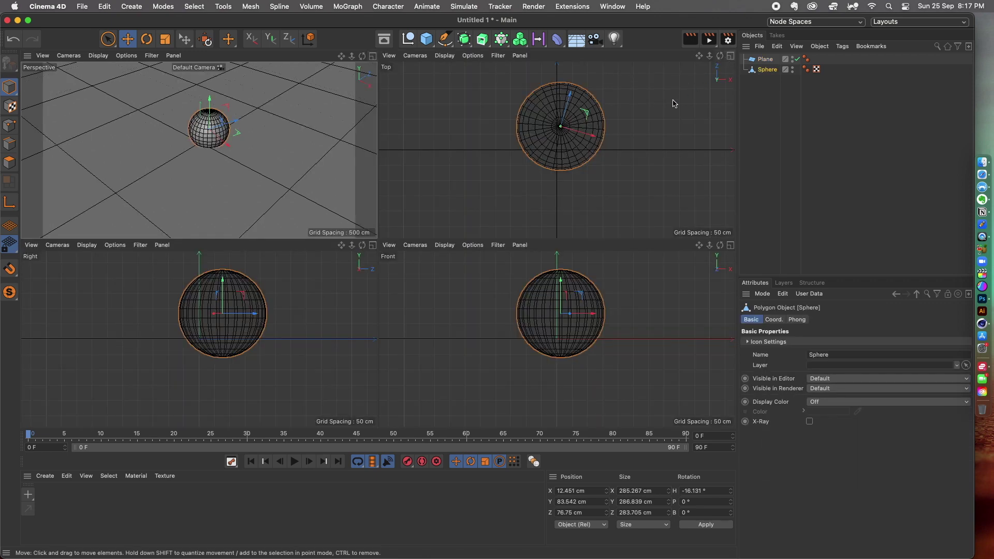
{"action": "left_click", "coordinate": [414, 339]}
{"action": "left_click", "coordinate": [564, 311]}
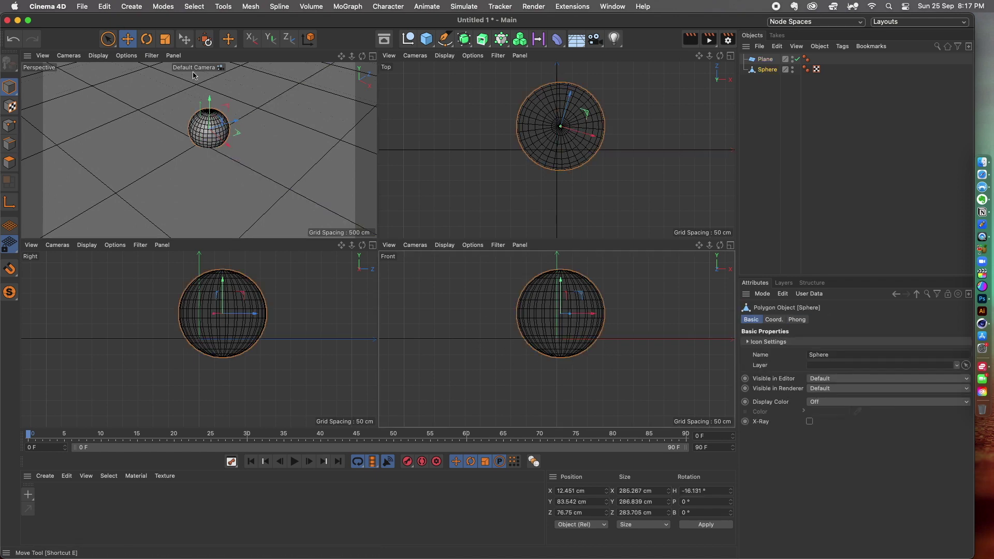
{"action": "left_click_drag", "start_coordinate": [560, 281], "coordinate": [562, 265]}
{"action": "left_click", "coordinate": [569, 345]}
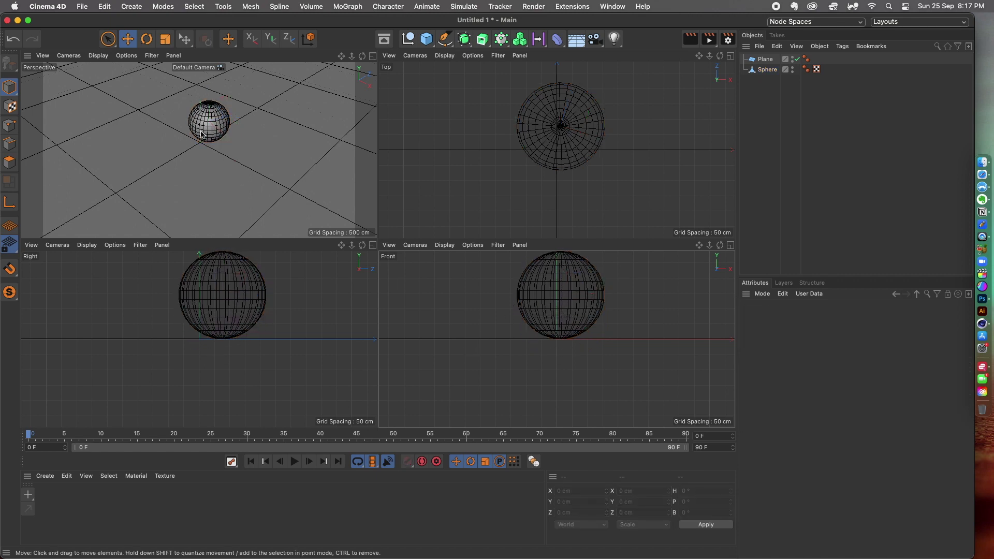
{"action": "left_click", "coordinate": [373, 56]}
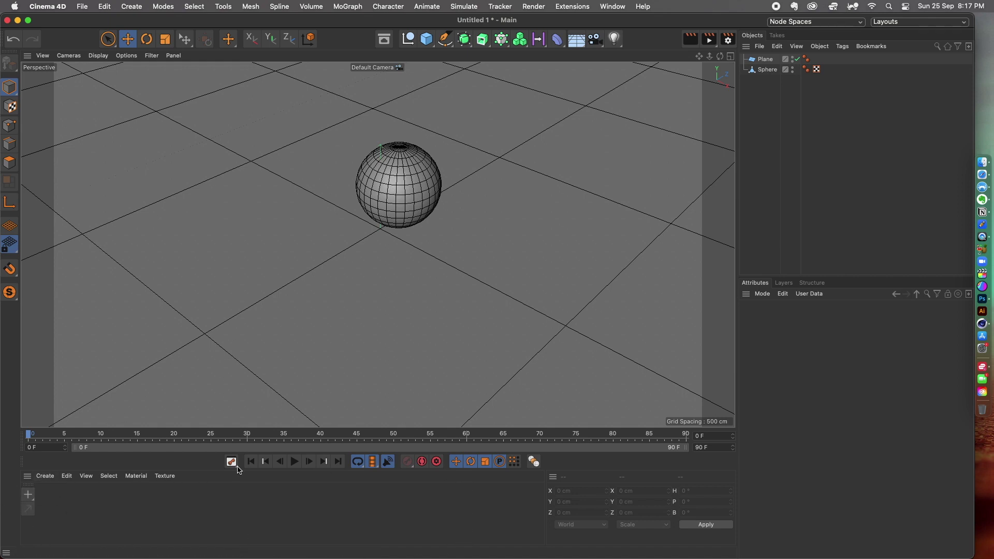
Step: Create a new material, apply it to the sphere and set its color to blue with H 220°, S 75% and V 80%
{"action": "left_click", "coordinate": [27, 496]}
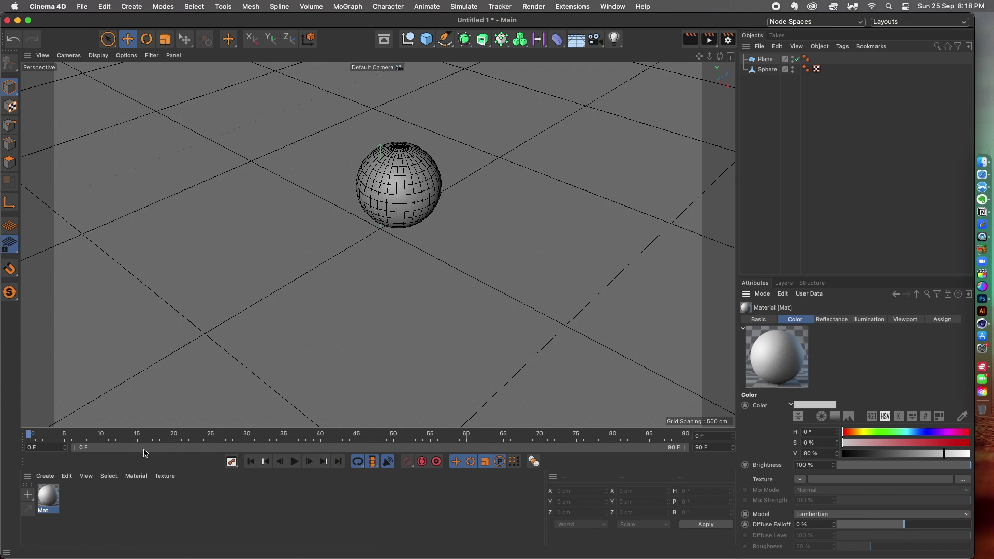
{"action": "left_click_drag", "start_coordinate": [51, 499], "coordinate": [390, 186]}
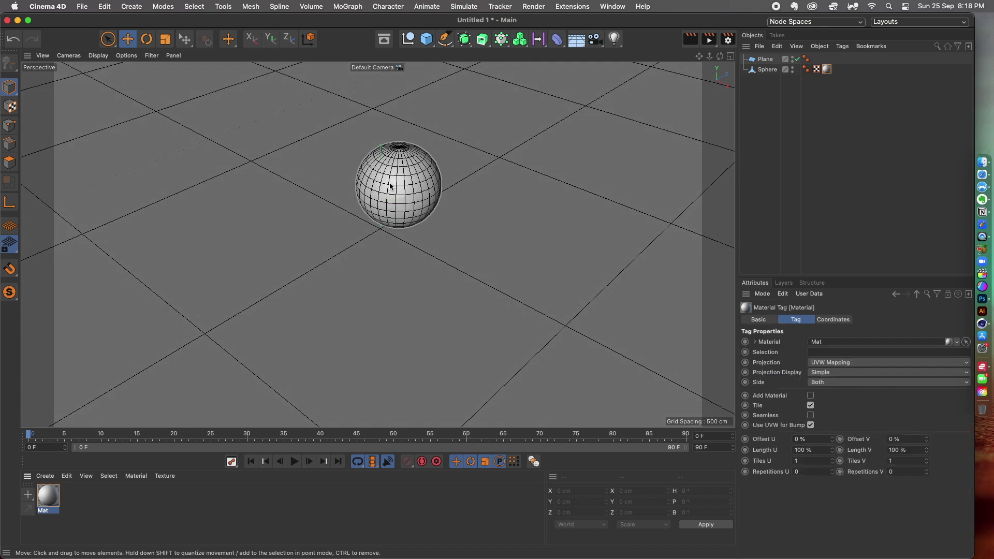
{"action": "left_click", "coordinate": [49, 498]}
{"action": "left_click", "coordinate": [855, 432]}
{"action": "left_click_drag", "start_coordinate": [855, 433], "coordinate": [920, 434]}
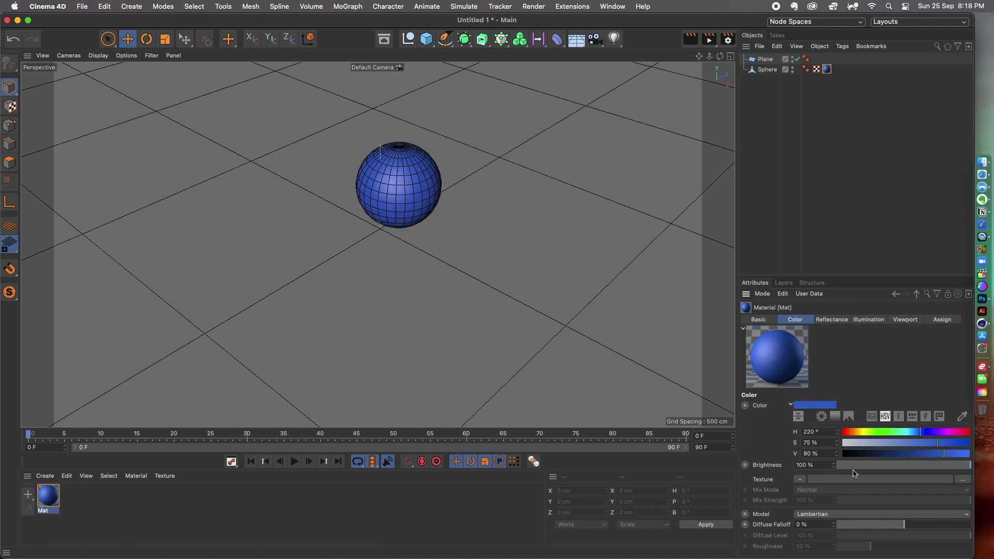
Step: Load the soccer-football JPEG from the Desktop as the sphere material's color texture, without copying it to the project location
{"action": "left_click", "coordinate": [800, 481]}
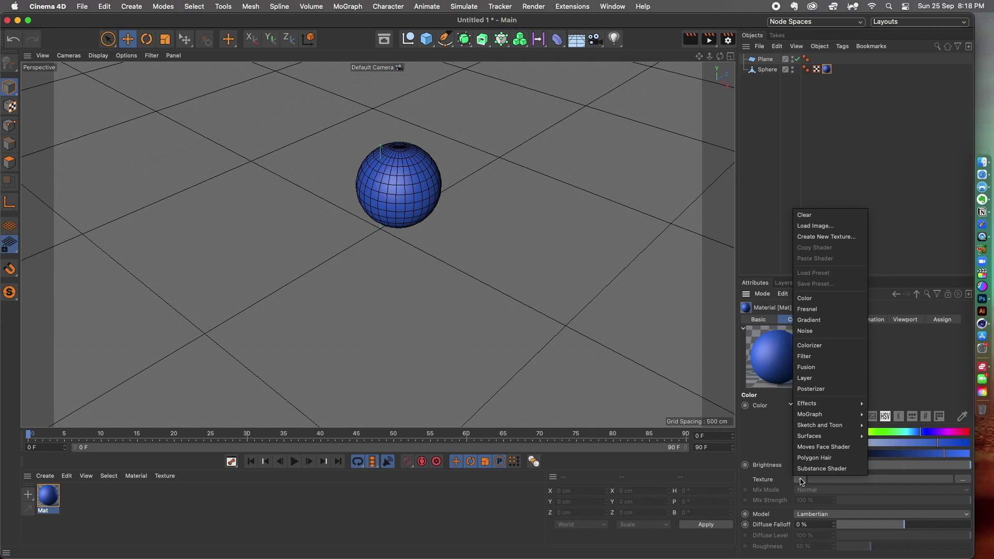
{"action": "left_click", "coordinate": [818, 231]}
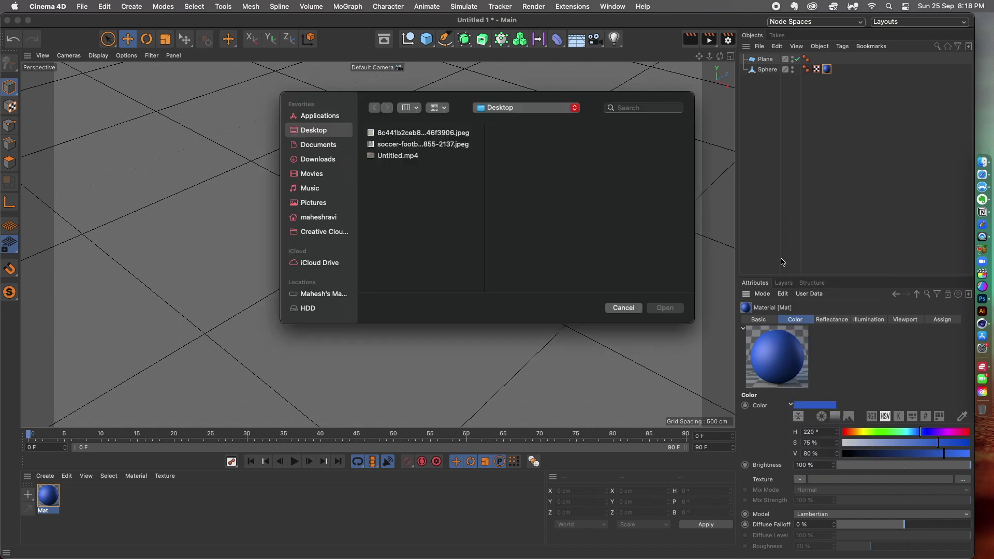
{"action": "left_click", "coordinate": [384, 145]}
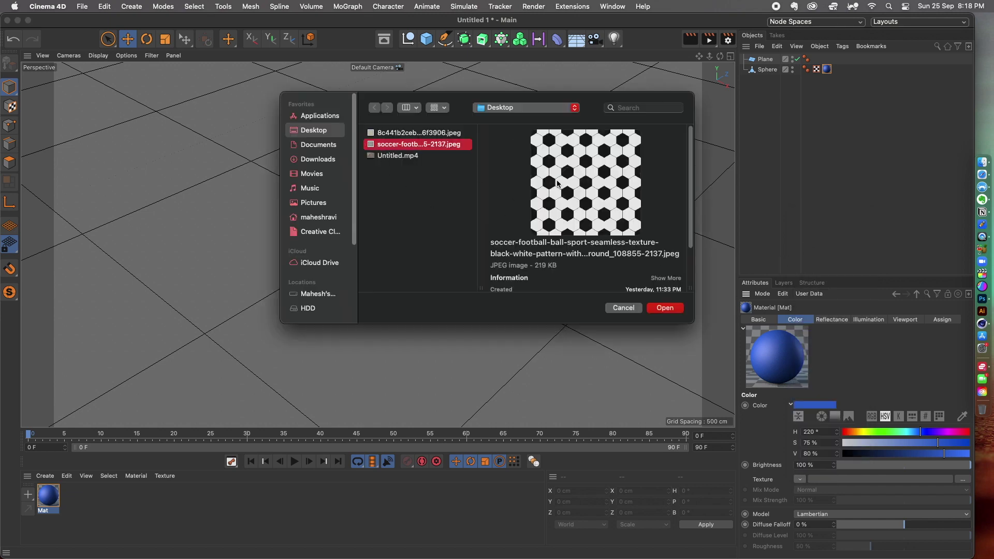
{"action": "left_click", "coordinate": [664, 309]}
{"action": "left_click", "coordinate": [472, 250]}
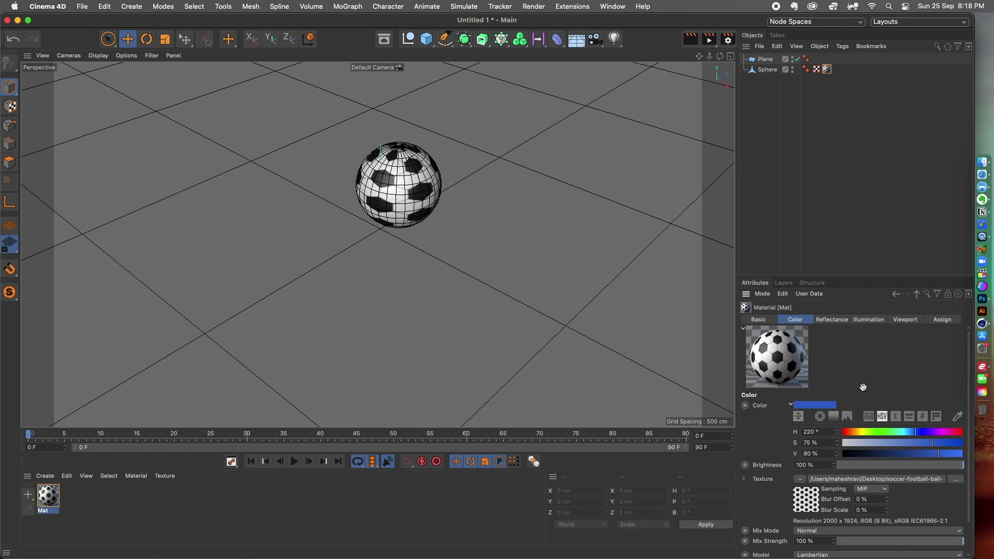
{"action": "scroll", "coordinate": [773, 443], "scroll_direction": "down", "scroll_amount": 2}
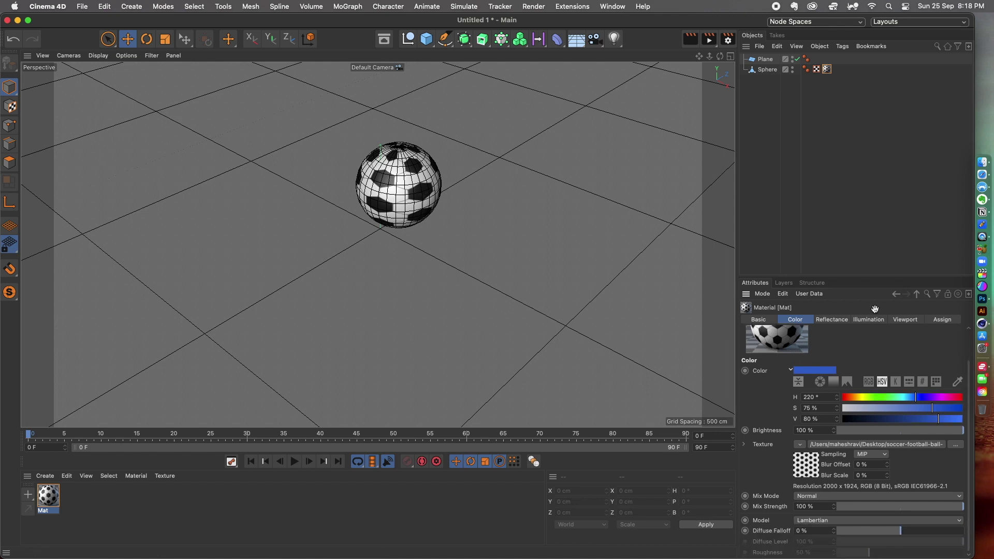
{"action": "left_click", "coordinate": [837, 321]}
{"action": "left_click", "coordinate": [863, 321]}
{"action": "left_click", "coordinate": [758, 319]}
{"action": "left_click", "coordinate": [260, 310]}
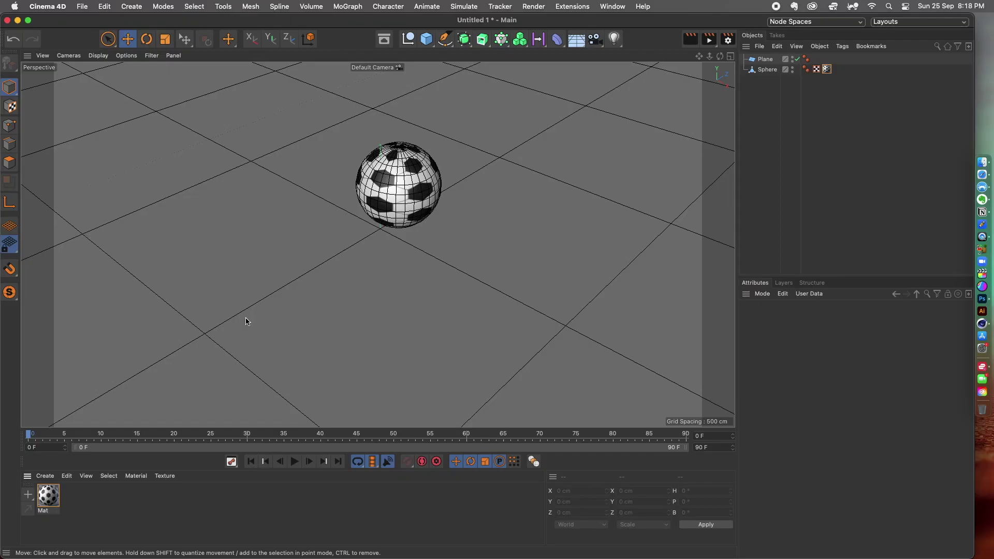
Step: Create a second material with the 8c441b2ceb…6f3906.jpeg image from the Desktop as color texture, without copying it to the project location
{"action": "left_click", "coordinate": [28, 494]}
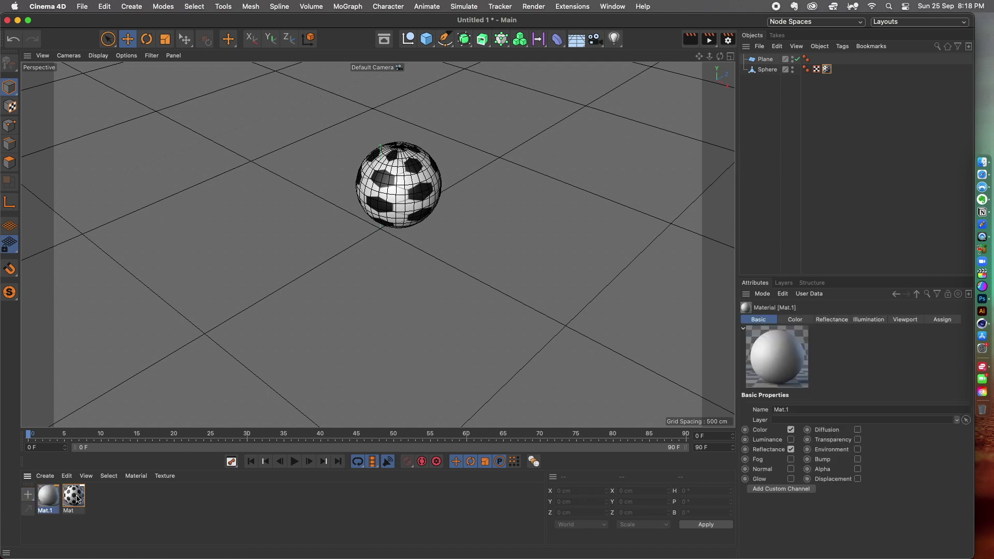
{"action": "double_click", "coordinate": [45, 498]}
{"action": "left_click_drag", "start_coordinate": [178, 173], "coordinate": [582, 115]}
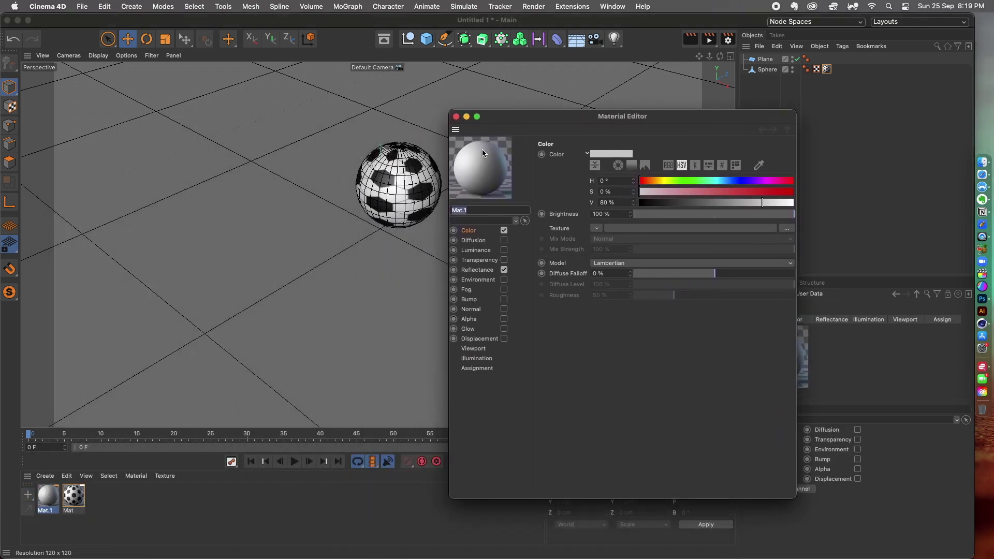
{"action": "left_click", "coordinate": [472, 234]}
{"action": "left_click", "coordinate": [596, 228]}
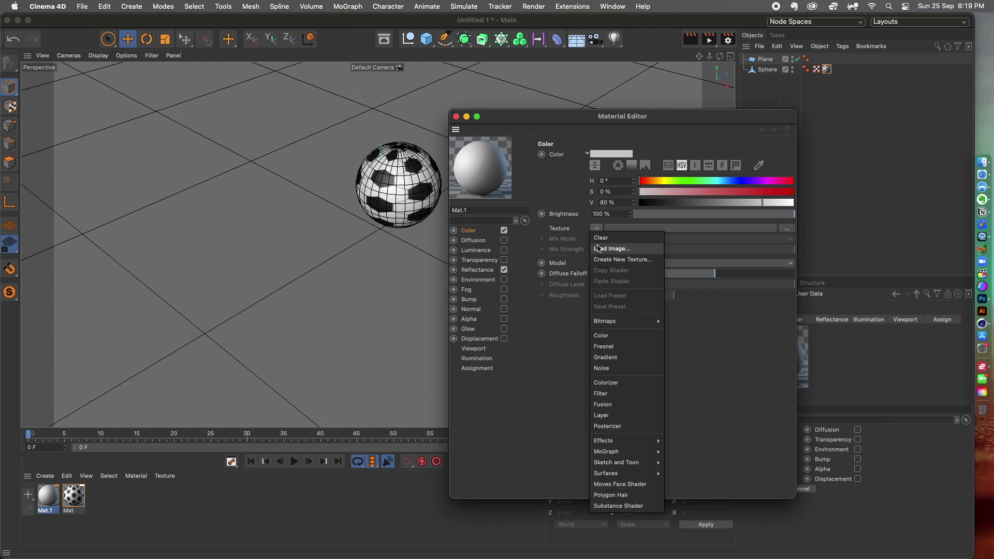
{"action": "left_click", "coordinate": [599, 249]}
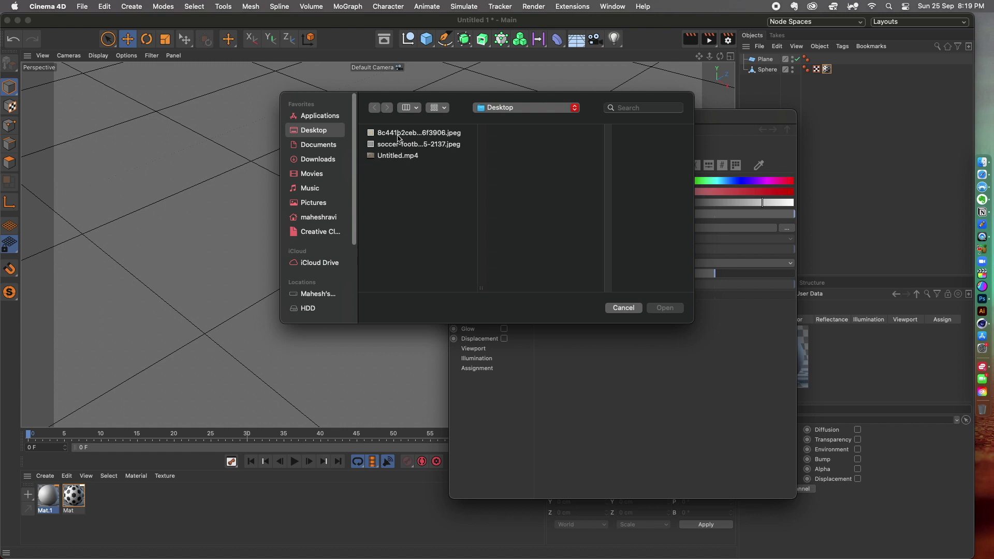
{"action": "left_click", "coordinate": [399, 136]}
{"action": "left_click", "coordinate": [671, 307]}
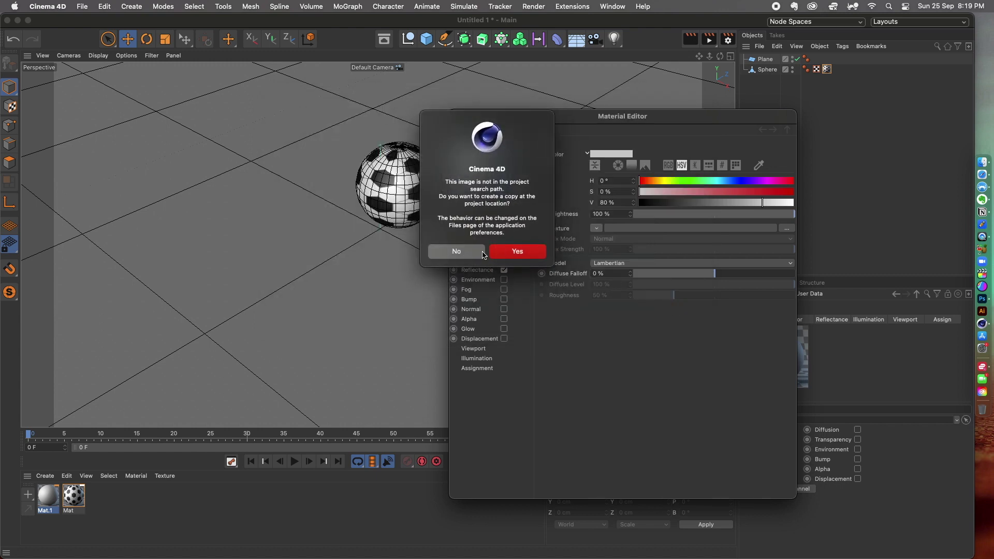
{"action": "left_click", "coordinate": [482, 252]}
Step: Apply the Mat.1 material to the plane and set its texture tiling to 10 tiles in both U and V
{"action": "left_click_drag", "start_coordinate": [483, 173], "coordinate": [498, 216]}
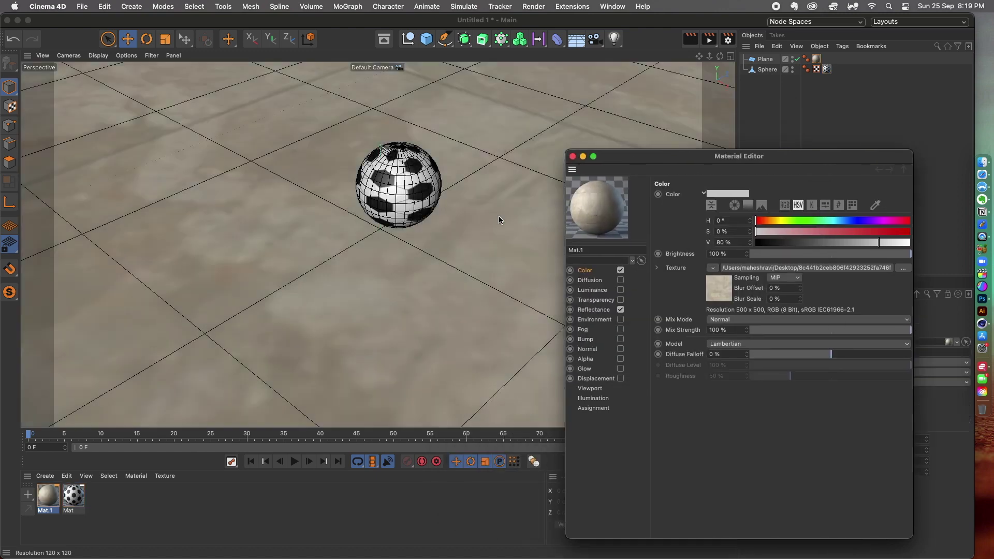
{"action": "left_click", "coordinate": [572, 156]}
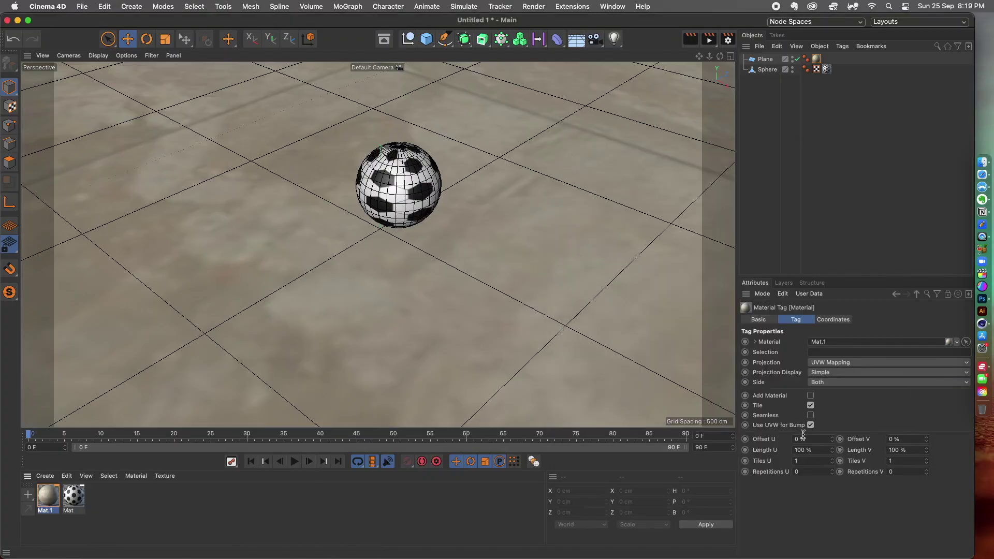
{"action": "left_click", "coordinate": [807, 460]}
{"action": "key", "text": "Tab"}
{"action": "type", "text": "10"}
{"action": "key", "text": "Return"}
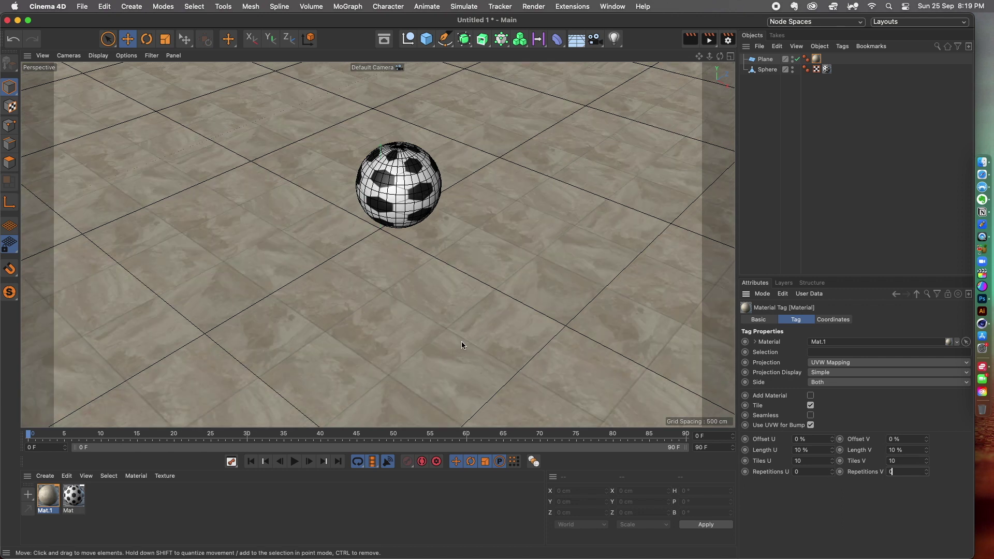
Step: Render the current view to preview the textured ball and floor, and return to the editor display
{"action": "left_click", "coordinate": [191, 505]}
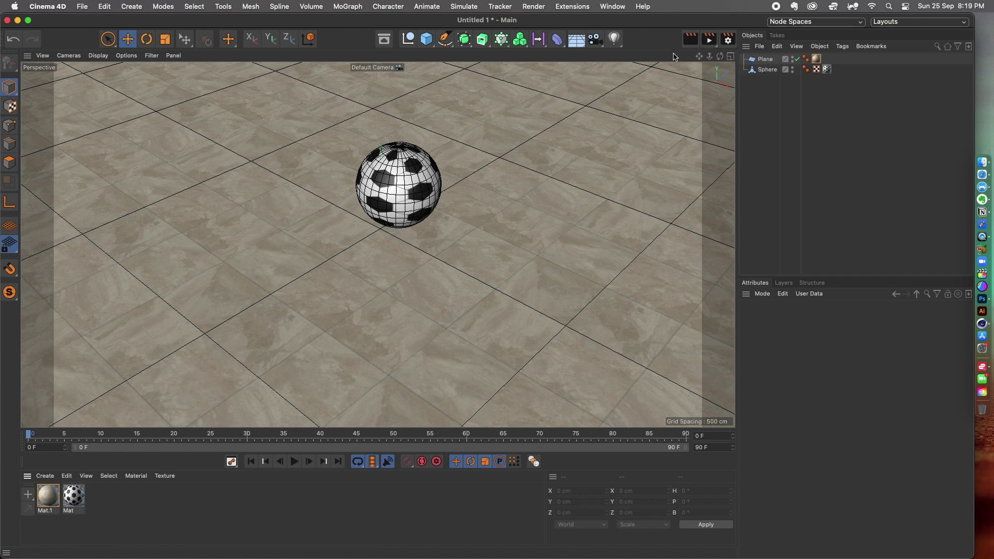
{"action": "left_click", "coordinate": [696, 41]}
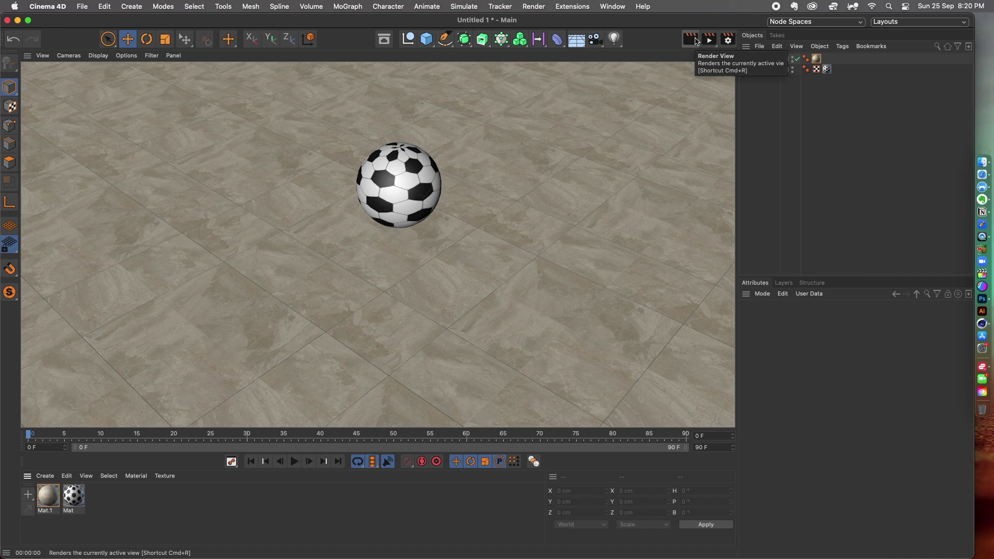
{"action": "left_click", "coordinate": [642, 132]}
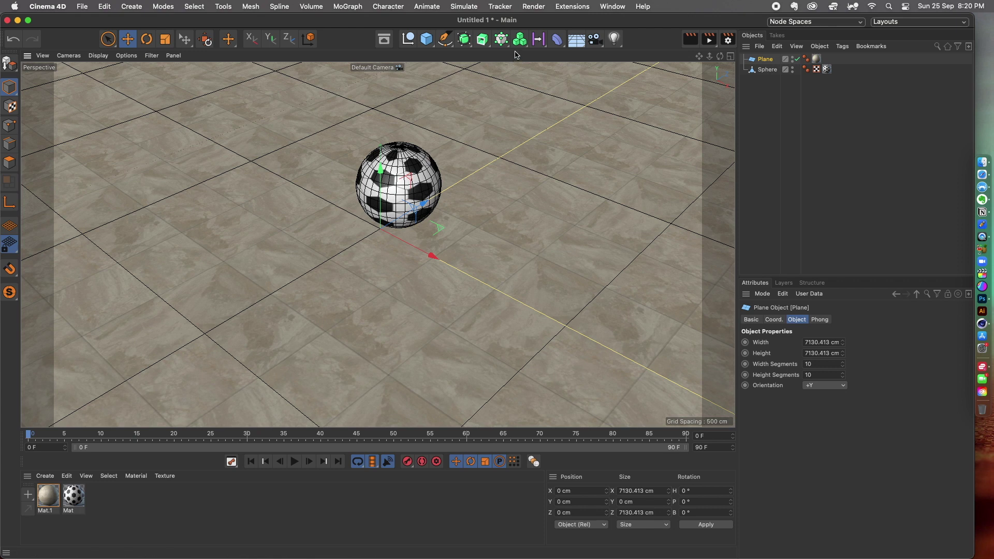
Step: Add an omni light and move it above and beside the ball, to about X 11, Y 548, Z -499 cm
{"action": "left_click", "coordinate": [616, 46]}
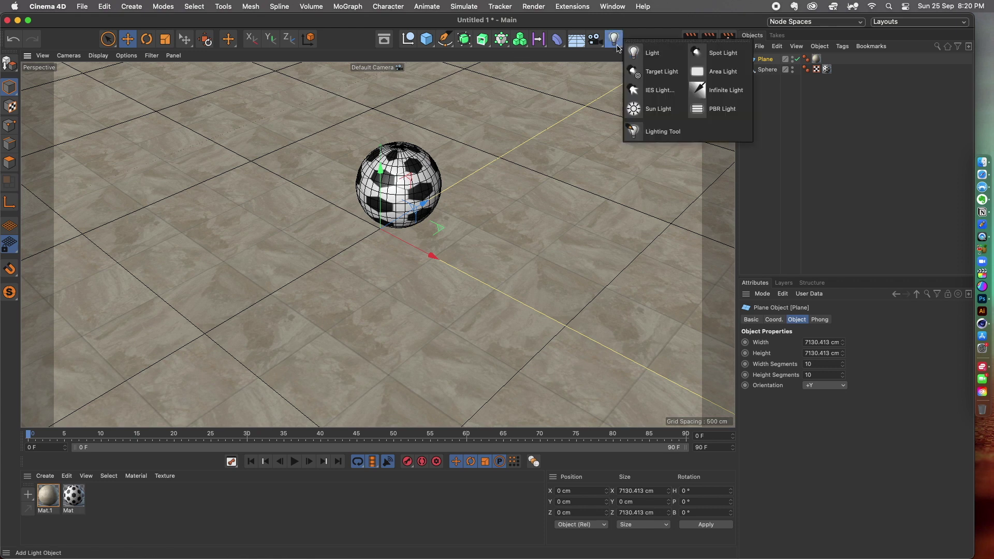
{"action": "left_click", "coordinate": [648, 53]}
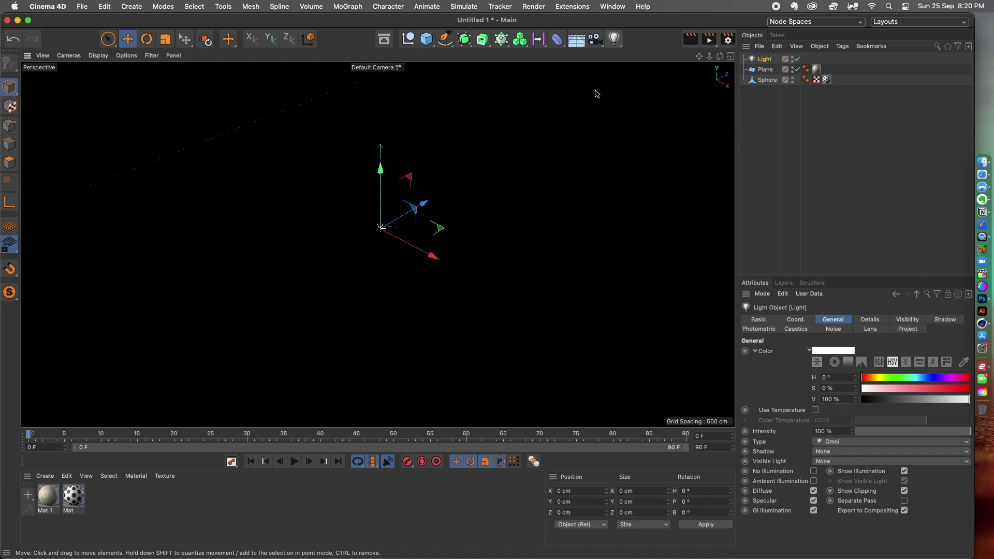
{"action": "left_click_drag", "start_coordinate": [380, 168], "coordinate": [248, 106]}
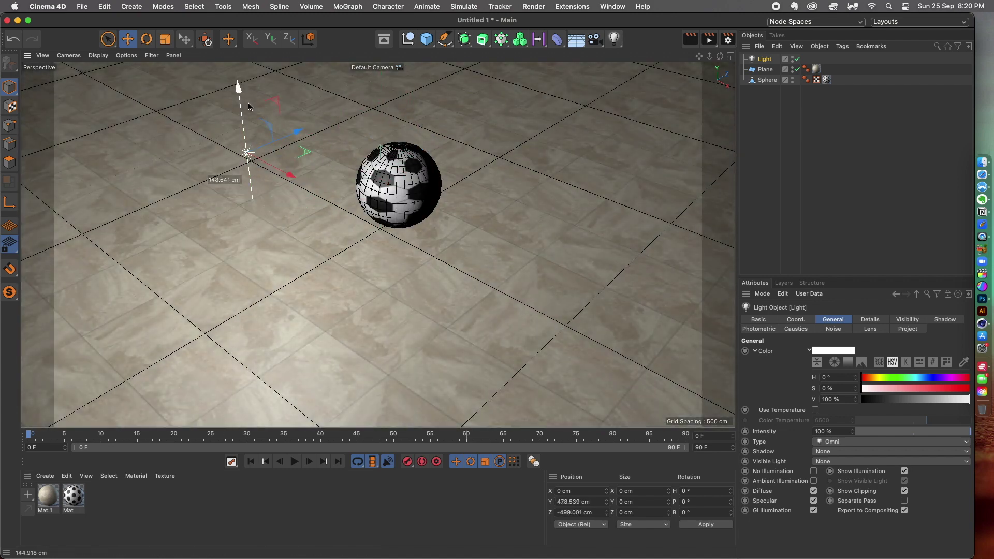
{"action": "mouse_move", "coordinate": [280, 174]}
{"action": "left_mouse_down"}
{"action": "mouse_move", "coordinate": [206, 131]}
{"action": "mouse_move", "coordinate": [455, 258]}
{"action": "mouse_move", "coordinate": [317, 167]}
{"action": "mouse_move", "coordinate": [267, 150]}
{"action": "mouse_move", "coordinate": [425, 243]}
{"action": "mouse_move", "coordinate": [277, 178]}
{"action": "left_mouse_up"}
{"action": "left_click_drag", "start_coordinate": [241, 106], "coordinate": [245, 78]}
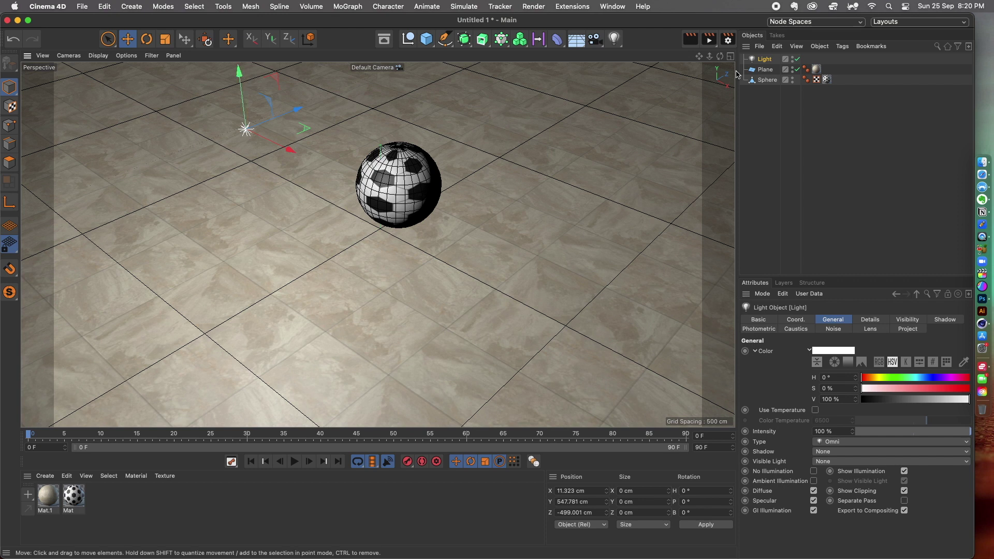
Step: Set the light's shadow type to Shadow Maps (Soft), rendering the view without and with the shadow to compare
{"action": "left_click", "coordinate": [696, 41]}
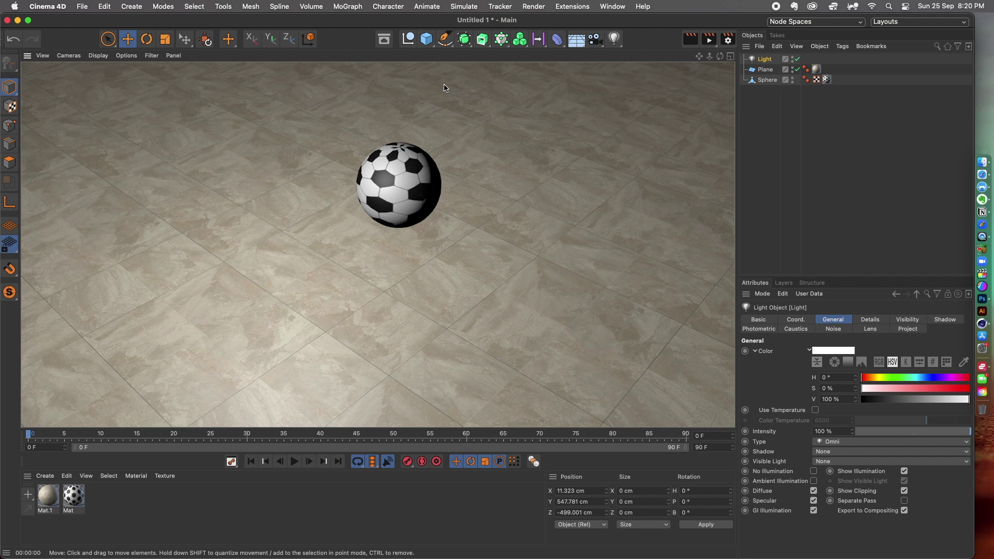
{"action": "left_click", "coordinate": [753, 60]}
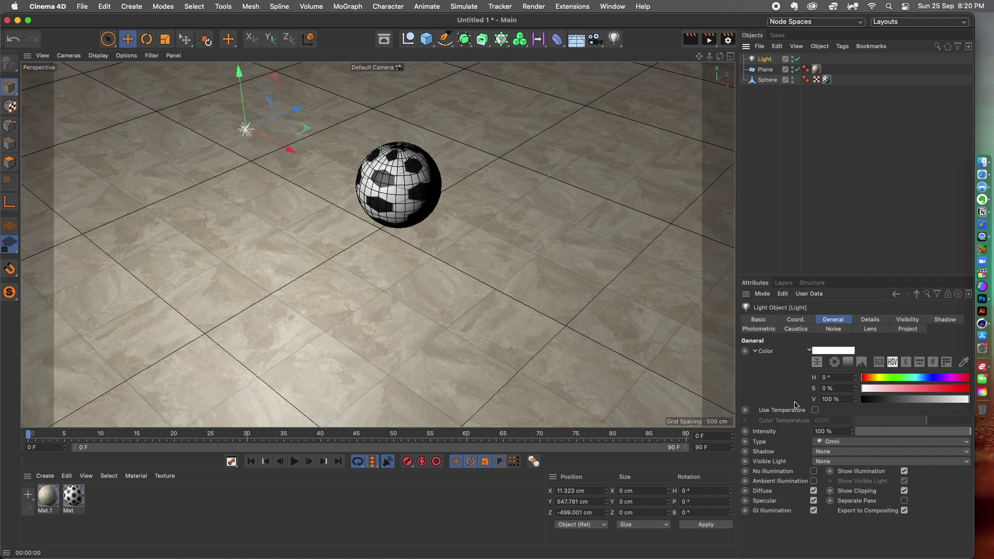
{"action": "left_click", "coordinate": [827, 452]}
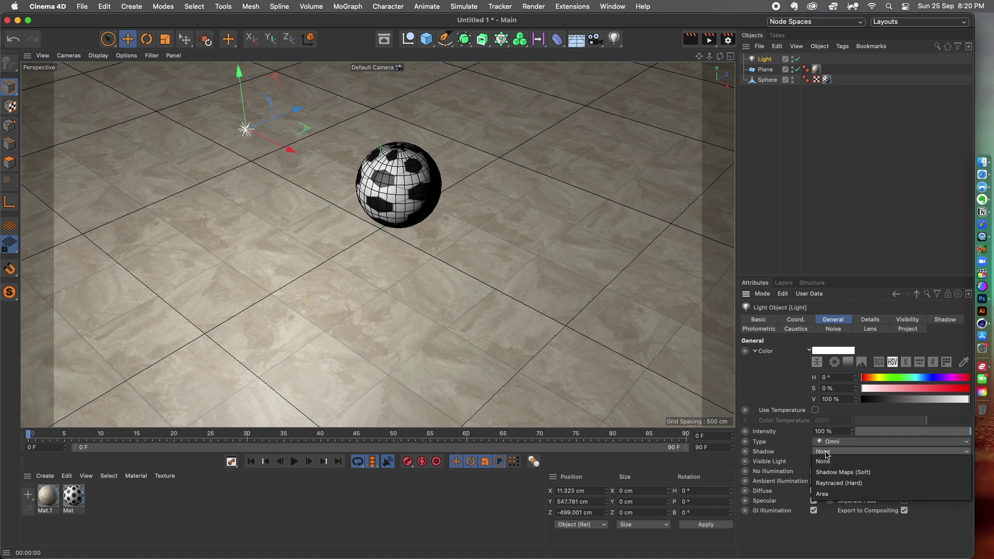
{"action": "left_click", "coordinate": [834, 472]}
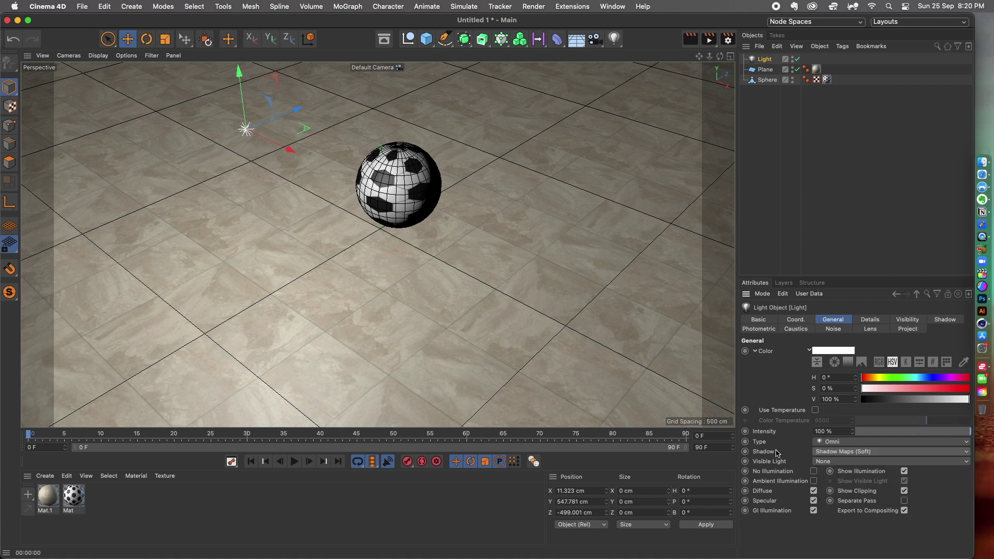
{"action": "left_click", "coordinate": [690, 44]}
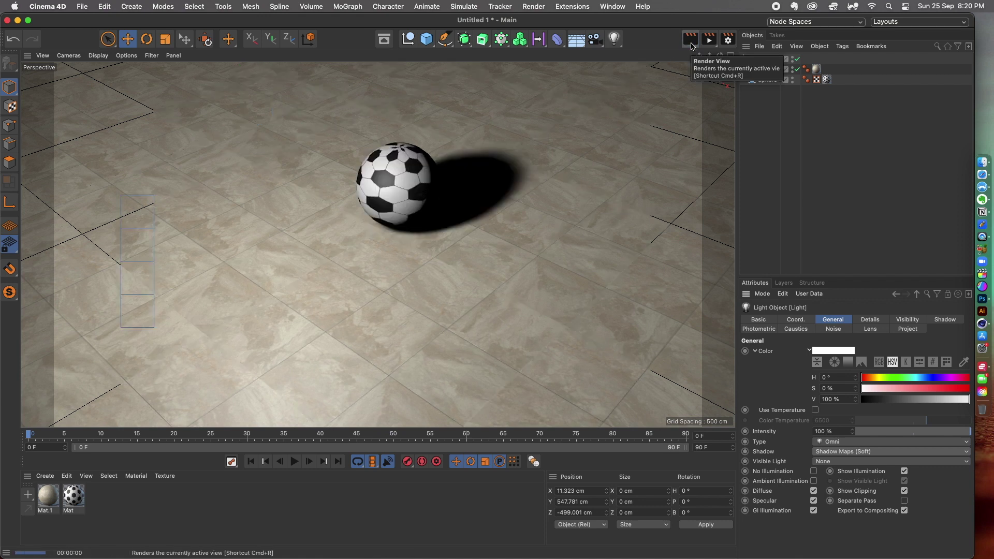
{"action": "left_click", "coordinate": [630, 196]}
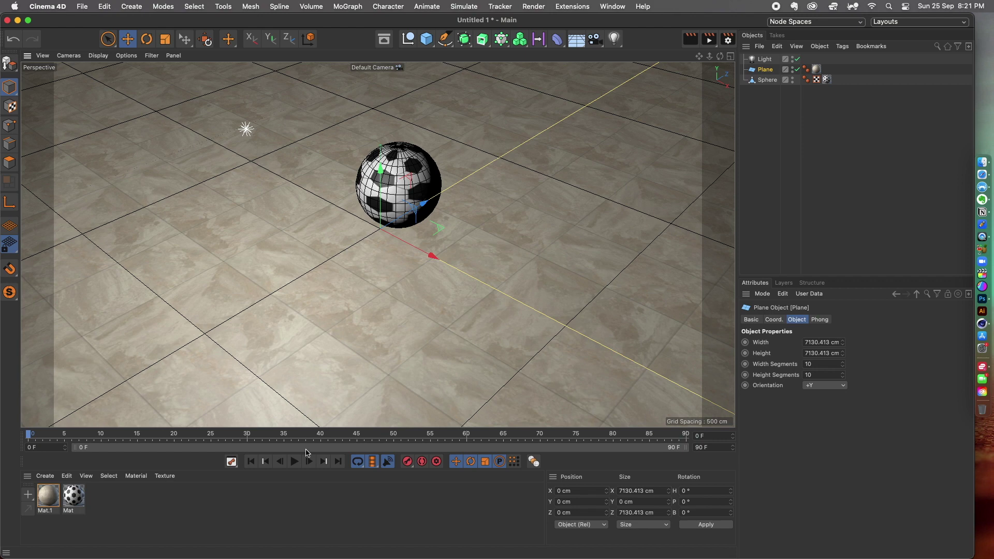
Step: Move the ball back to about X 136, Z 514 cm with a heading of about 2°, and record a keyframe at frame 0
{"action": "left_click", "coordinate": [432, 179]}
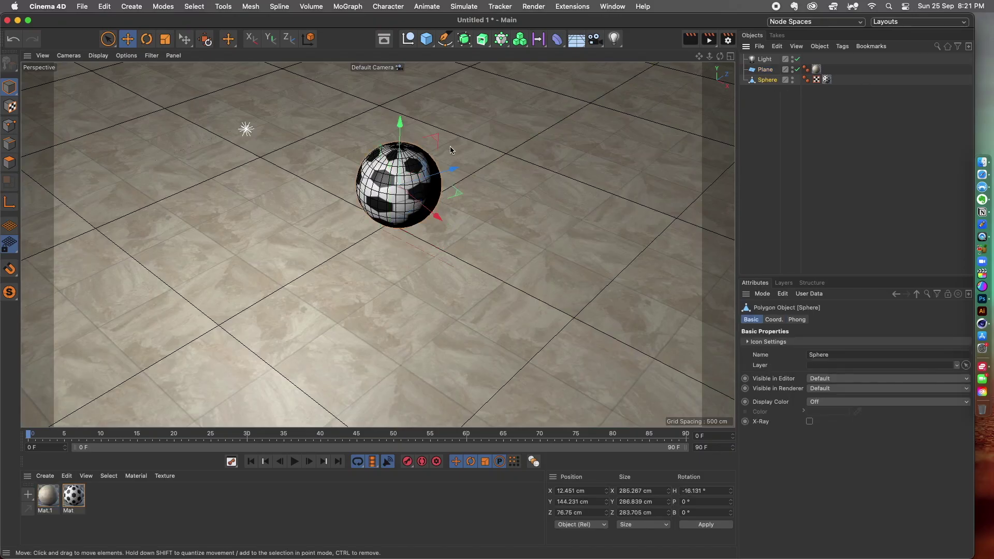
{"action": "left_click_drag", "start_coordinate": [455, 174], "coordinate": [509, 150]}
{"action": "key", "text": "r"}
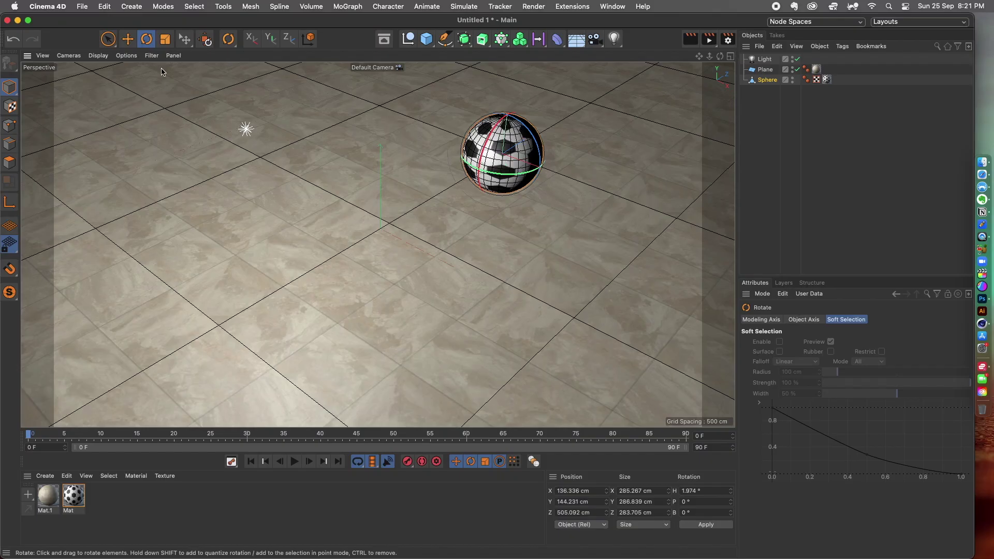
{"action": "left_click", "coordinate": [127, 39]}
{"action": "left_click_drag", "start_coordinate": [347, 252], "coordinate": [350, 249]}
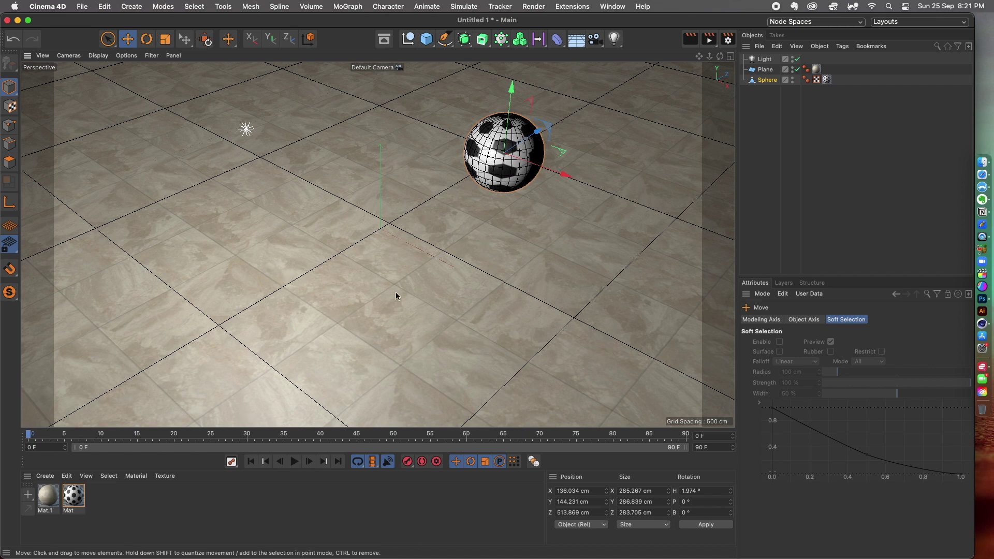
{"action": "left_click", "coordinate": [488, 141]}
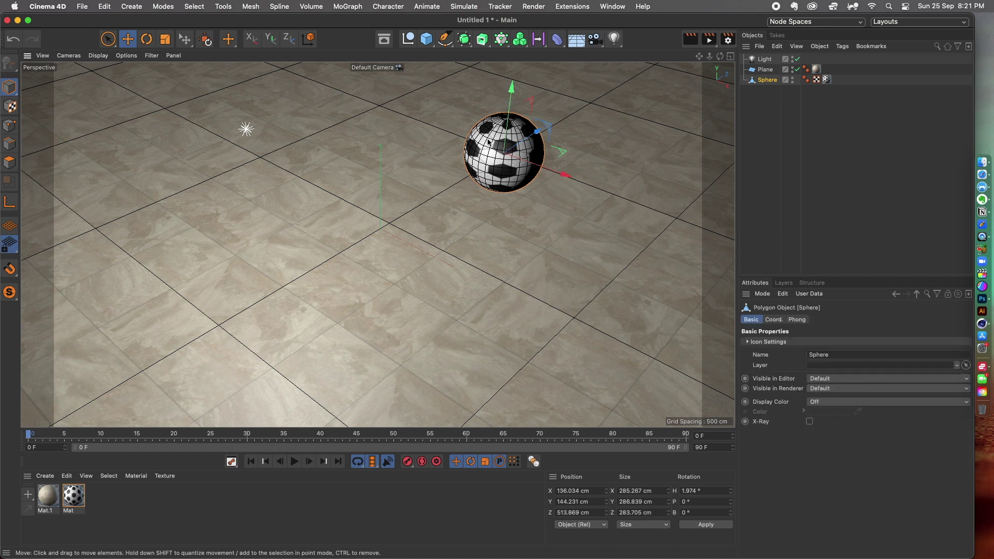
{"action": "left_click", "coordinate": [407, 463]}
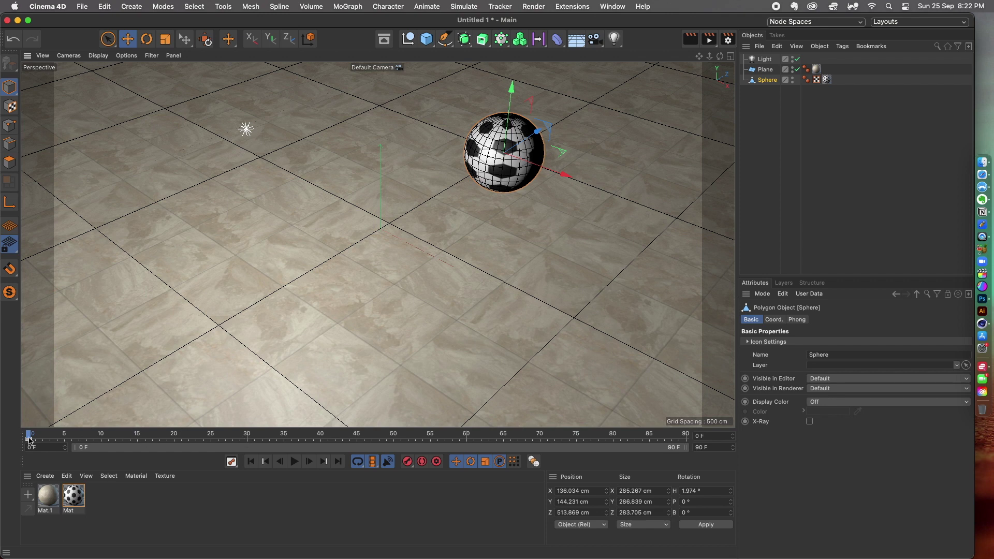
Step: At frame 50, move the ball forward along its Z axis to about Z -312 cm and record a keyframe
{"action": "left_click_drag", "start_coordinate": [29, 436], "coordinate": [394, 437]}
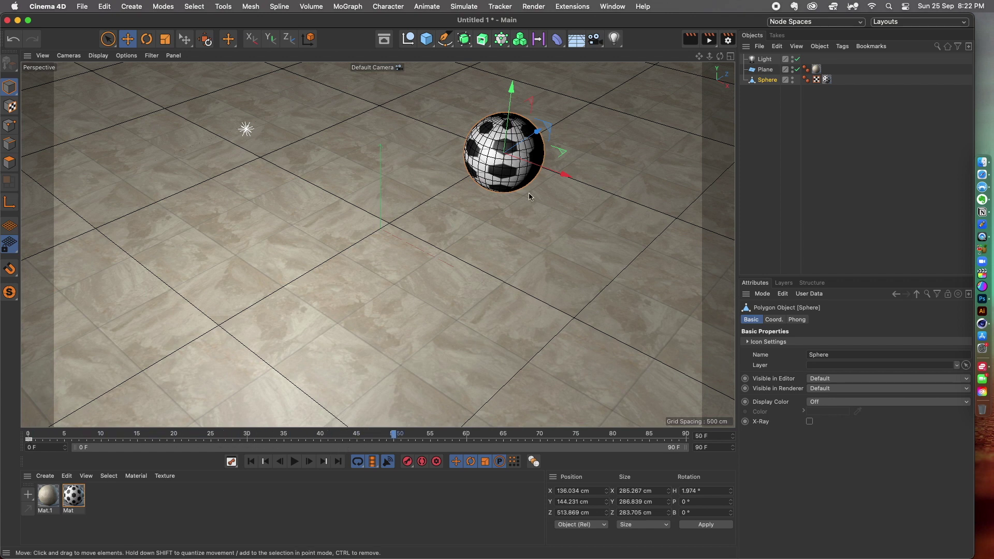
{"action": "left_click_drag", "start_coordinate": [537, 132], "coordinate": [378, 217]}
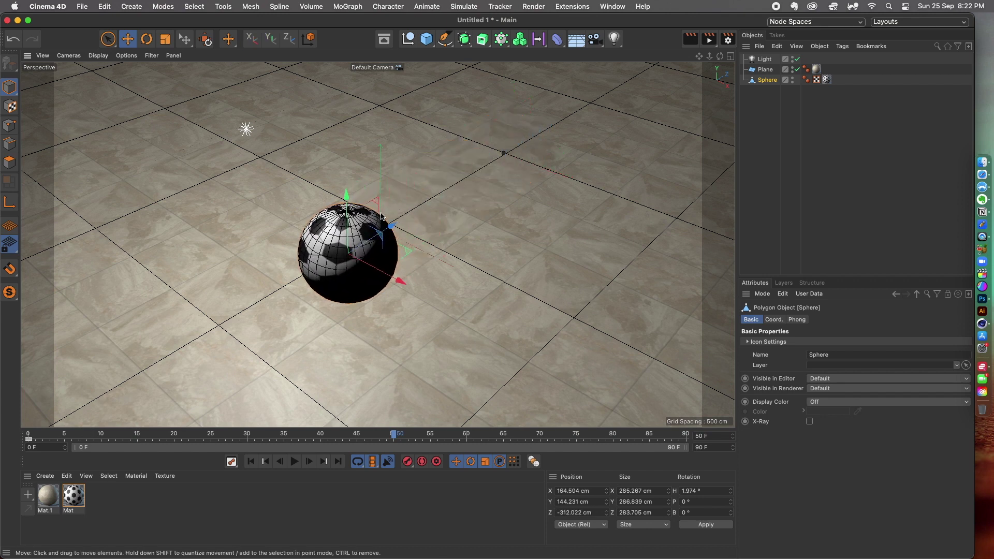
{"action": "left_click", "coordinate": [407, 461]}
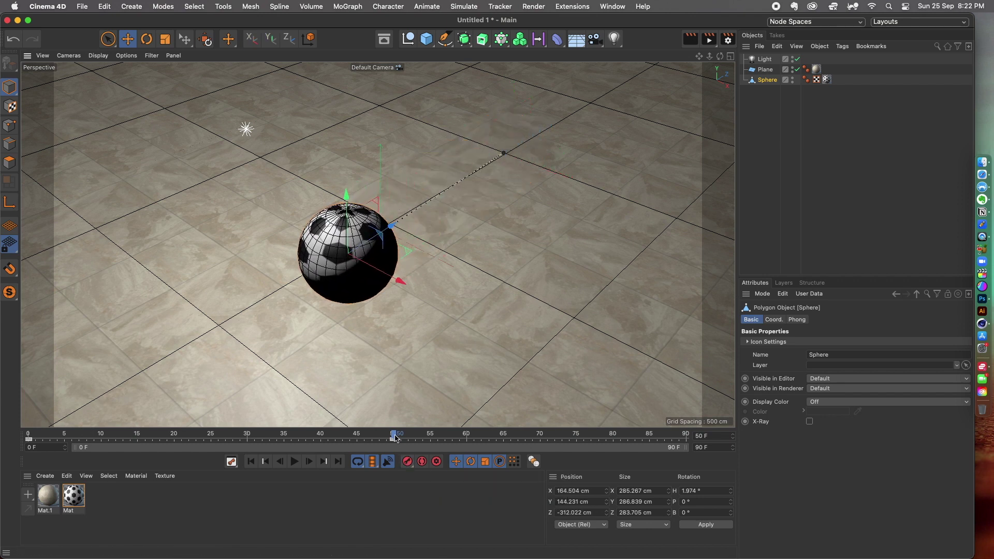
Step: Play the ball's movement from frame 0 to check it, and return to the first frame
{"action": "left_click_drag", "start_coordinate": [395, 436], "coordinate": [28, 436]}
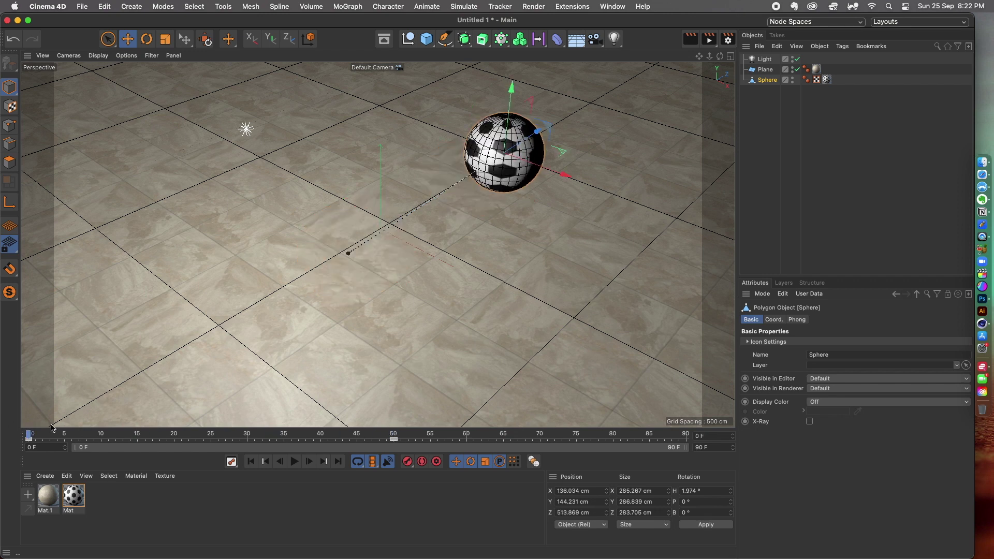
{"action": "left_click", "coordinate": [297, 465]}
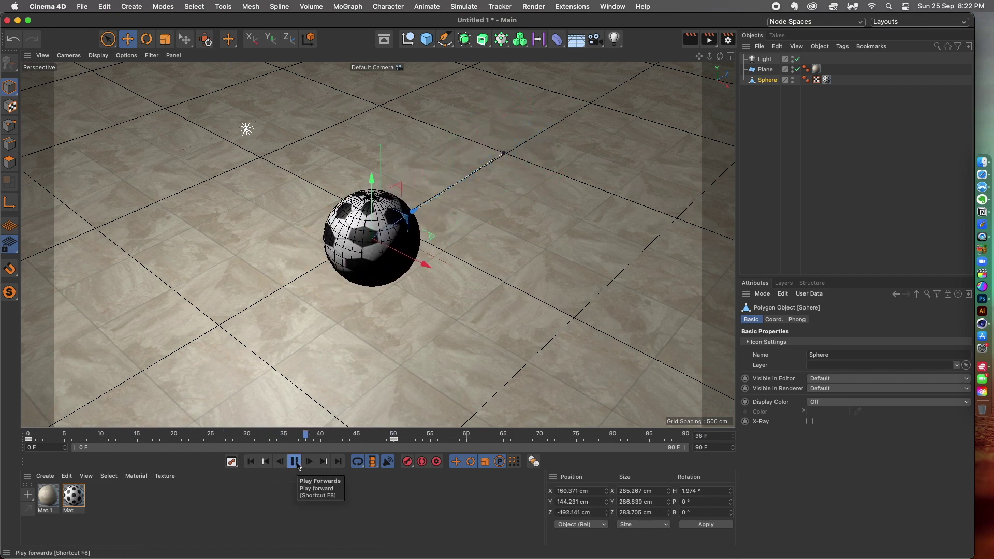
{"action": "key", "text": "F8"}
{"action": "left_click_drag", "start_coordinate": [61, 433], "coordinate": [29, 434]}
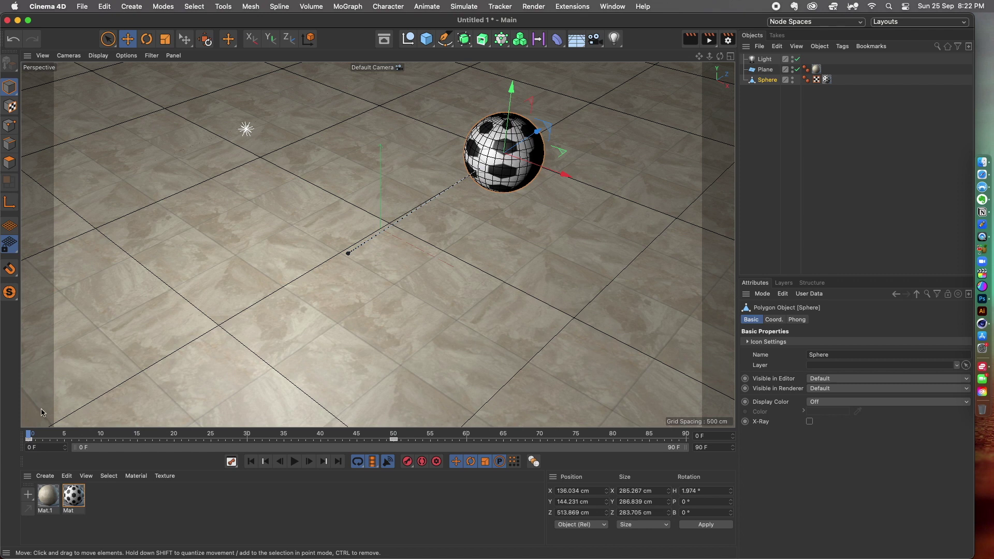
Step: Turn on Autokeying and, at frame 50, rotate the ball forward to a pitch of about 366°
{"action": "left_click", "coordinate": [423, 462]}
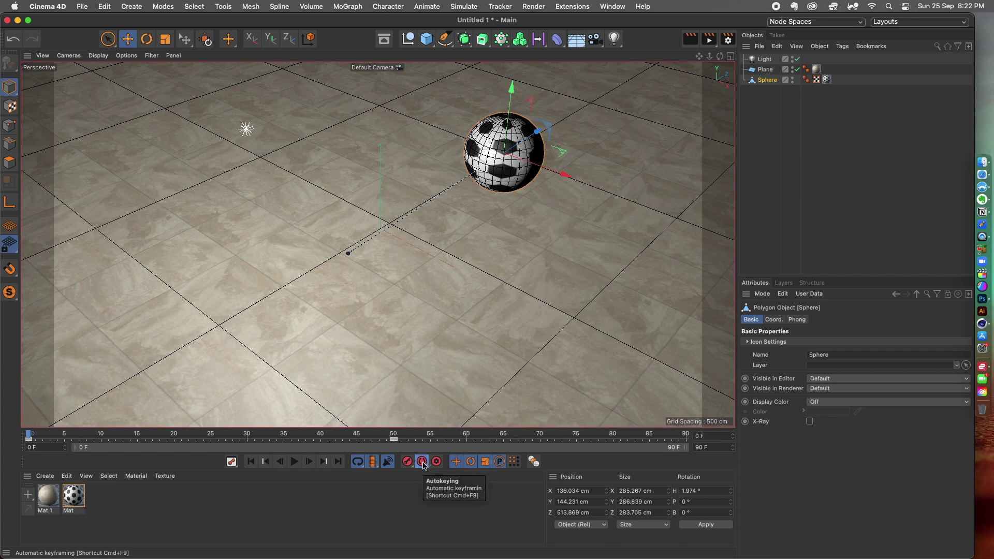
{"action": "left_click_drag", "start_coordinate": [29, 437], "coordinate": [395, 436]}
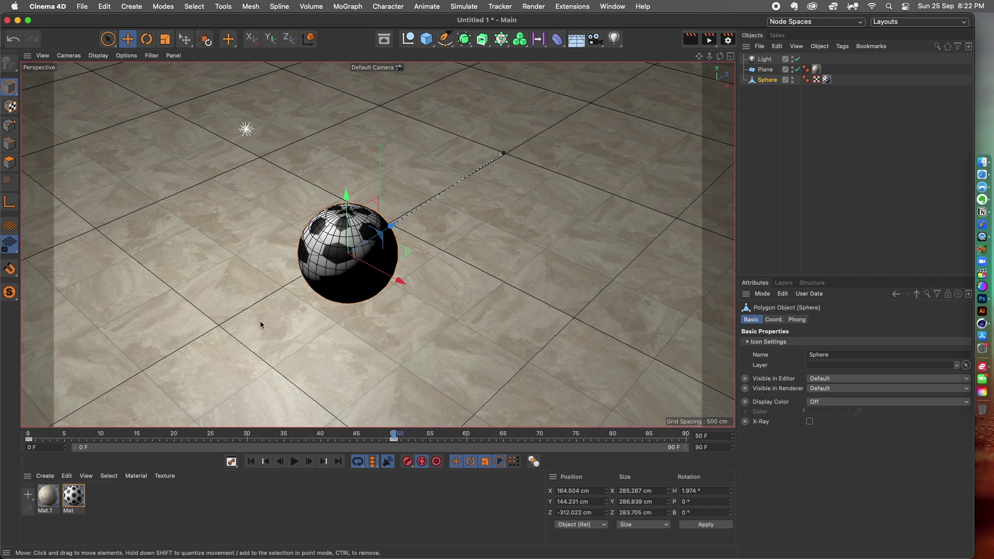
{"action": "left_click", "coordinate": [146, 38]}
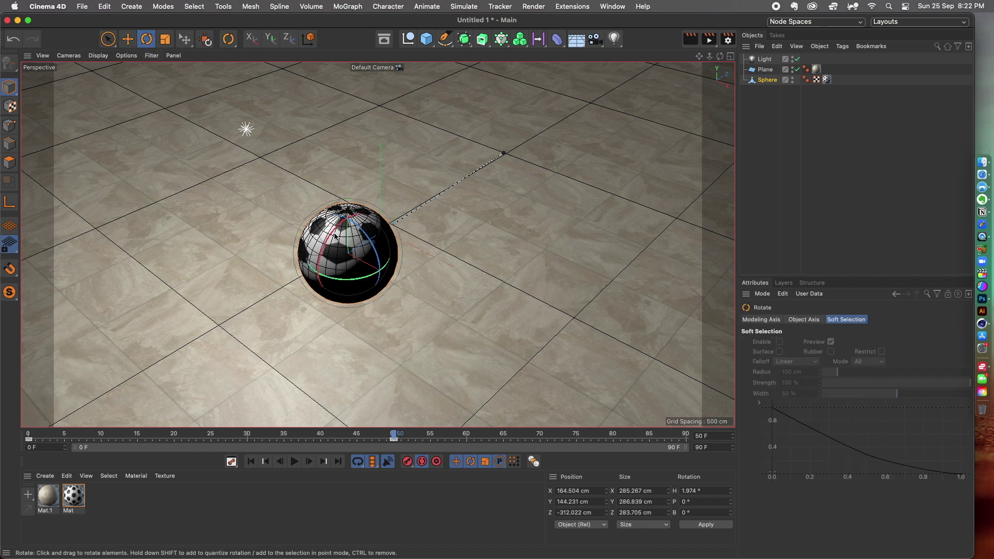
{"action": "left_click_drag", "start_coordinate": [335, 236], "coordinate": [328, 270]}
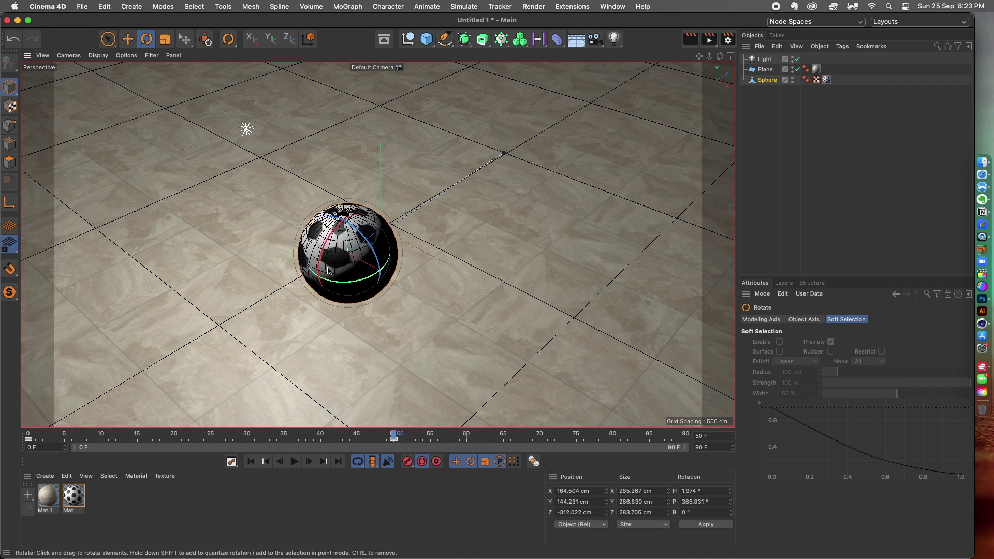
Step: Play the animation from the start and scrub through it to check the ball's rolling motion
{"action": "left_click", "coordinate": [250, 462]}
{"action": "left_click", "coordinate": [294, 461]}
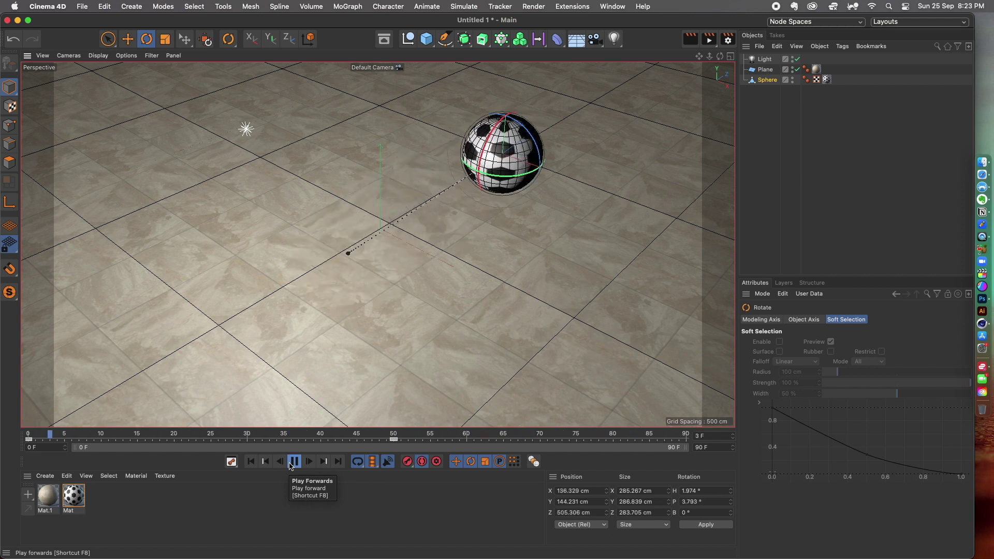
{"action": "left_click", "coordinate": [294, 461]}
{"action": "left_click_drag", "start_coordinate": [154, 439], "coordinate": [277, 436]}
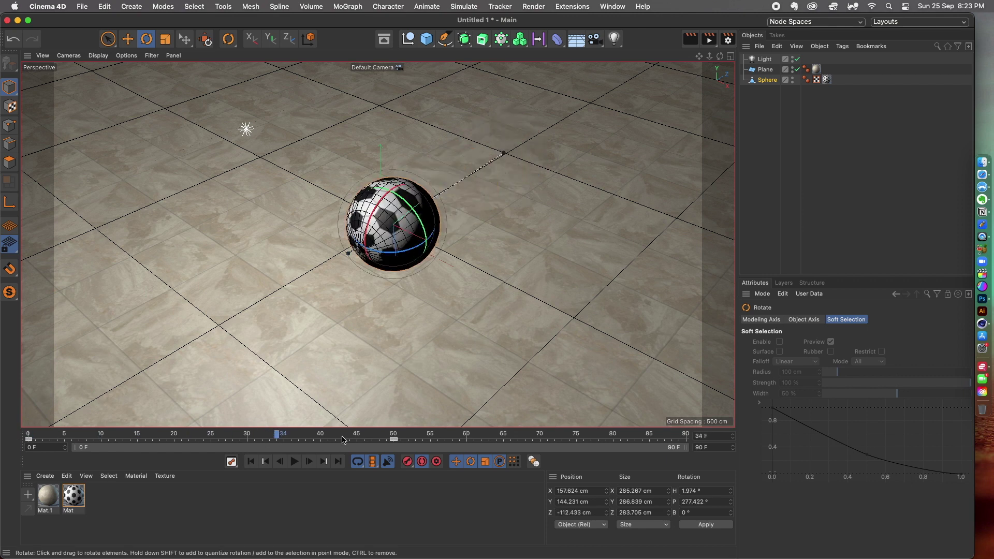
Step: Shift the ball's end keyframe from frame 50 to frame 75 and play the slower animation
{"action": "left_click", "coordinate": [394, 440]}
{"action": "left_click_drag", "start_coordinate": [396, 444], "coordinate": [577, 445]}
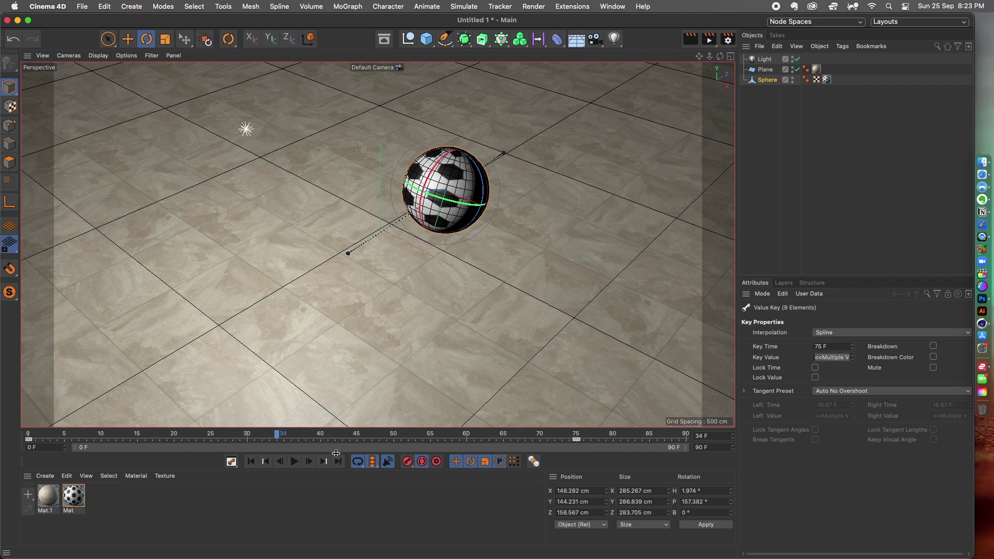
{"action": "left_click", "coordinate": [299, 461]}
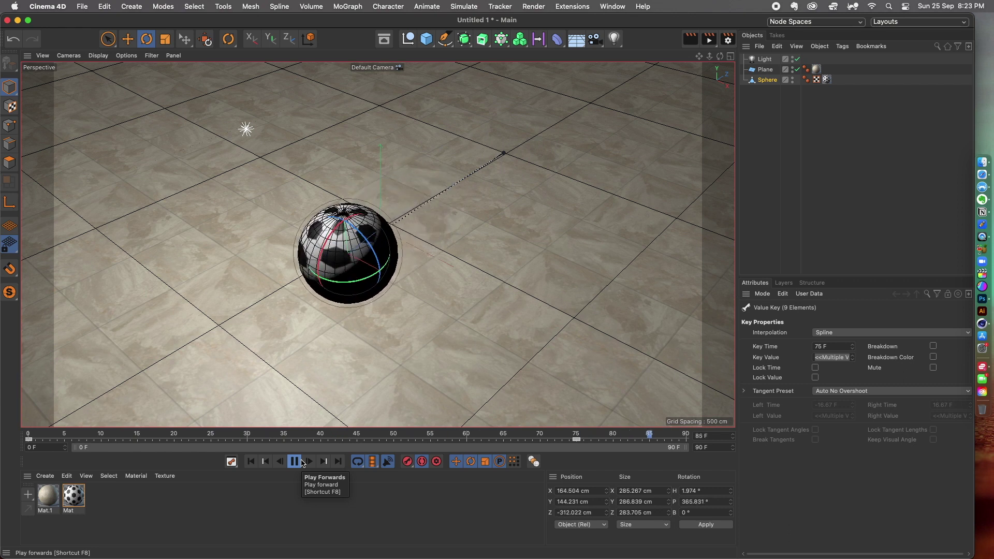
{"action": "left_click", "coordinate": [295, 461]}
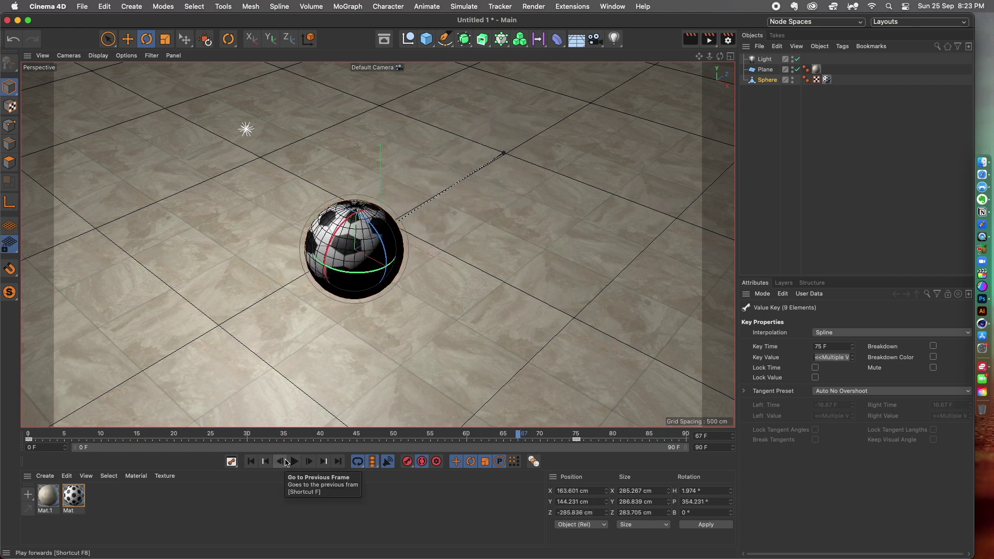
Step: Set the render output size to the 320 x 240 screen preset in the render settings
{"action": "left_click", "coordinate": [728, 41]}
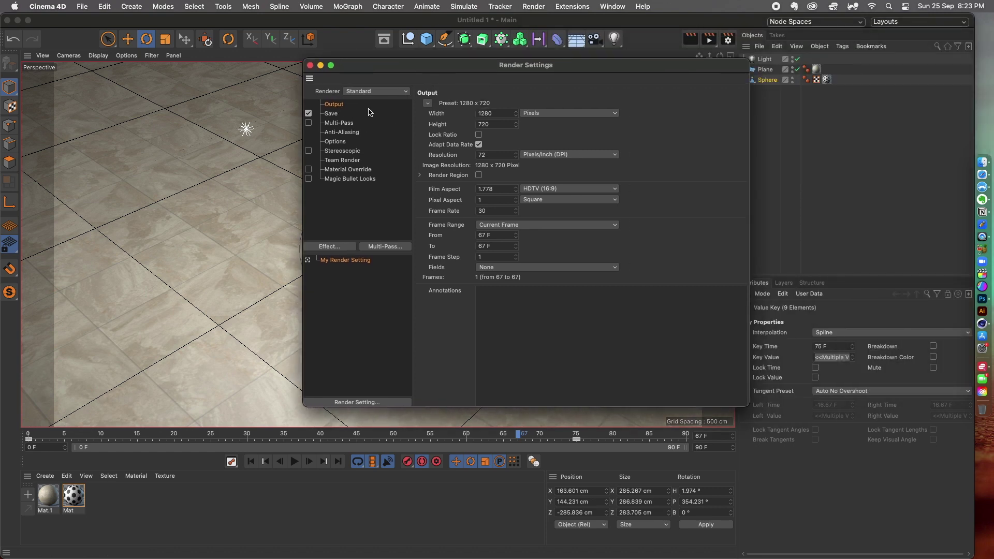
{"action": "left_click", "coordinate": [369, 113]}
{"action": "left_click", "coordinate": [334, 104]}
{"action": "left_click", "coordinate": [427, 103]}
{"action": "mouse_move", "coordinate": [455, 113]}
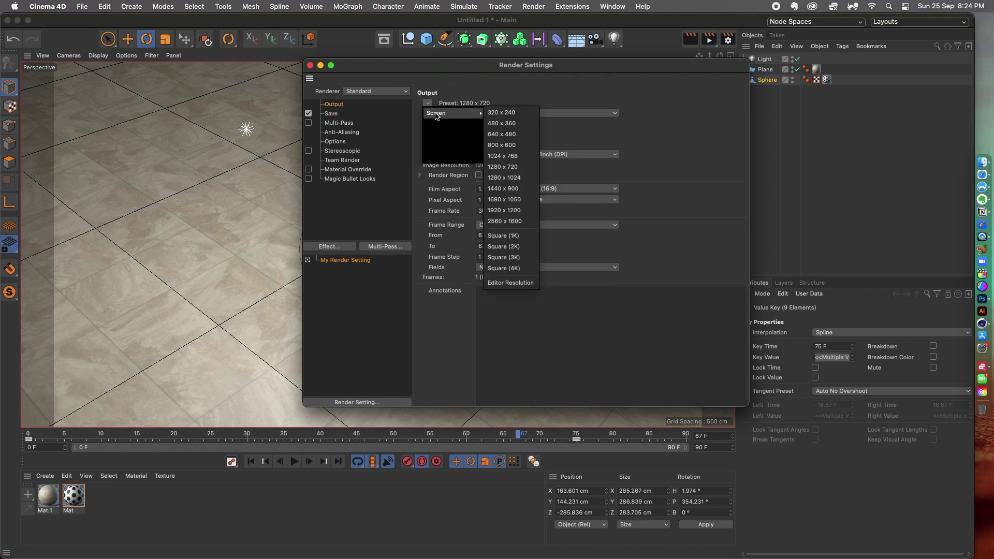
{"action": "left_click", "coordinate": [510, 114]}
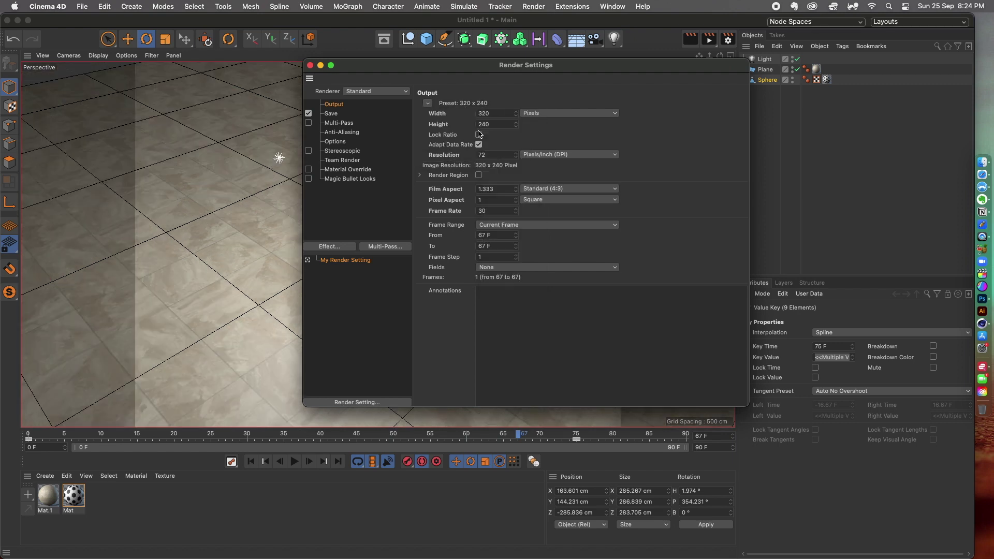
{"action": "left_click_drag", "start_coordinate": [468, 70], "coordinate": [494, 69]}
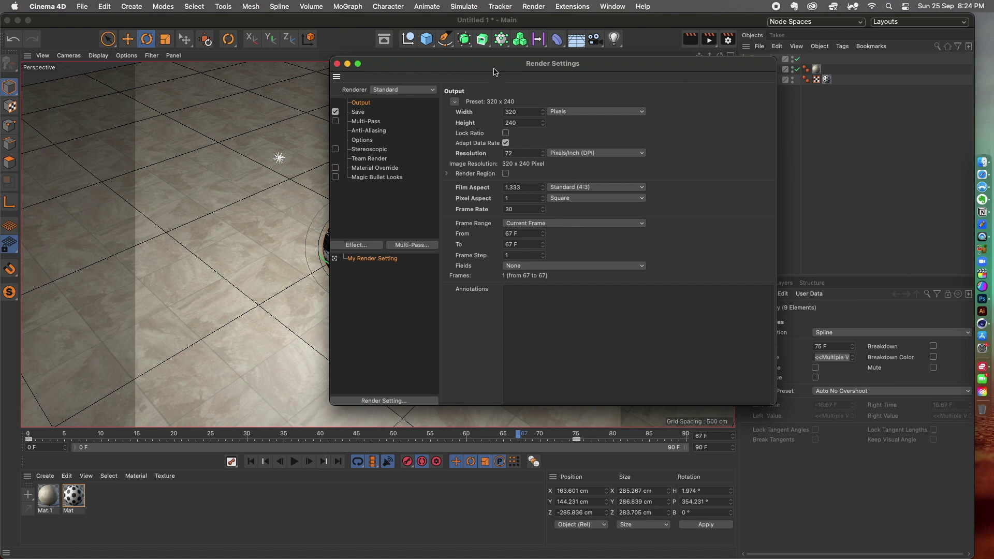
Step: Set the render frame range from frame 0 to frame 75
{"action": "left_click", "coordinate": [526, 228]}
{"action": "left_click", "coordinate": [527, 234]}
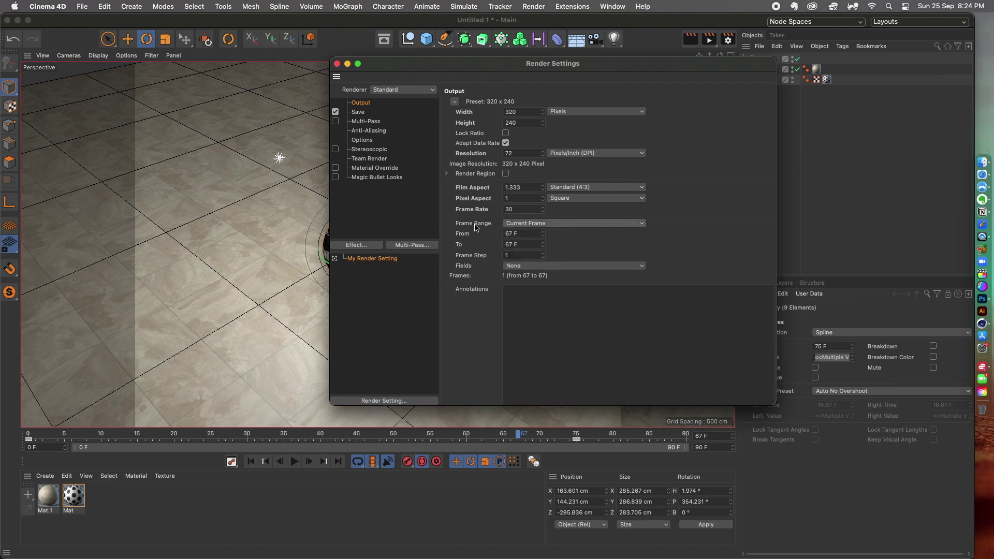
{"action": "left_click", "coordinate": [525, 235]}
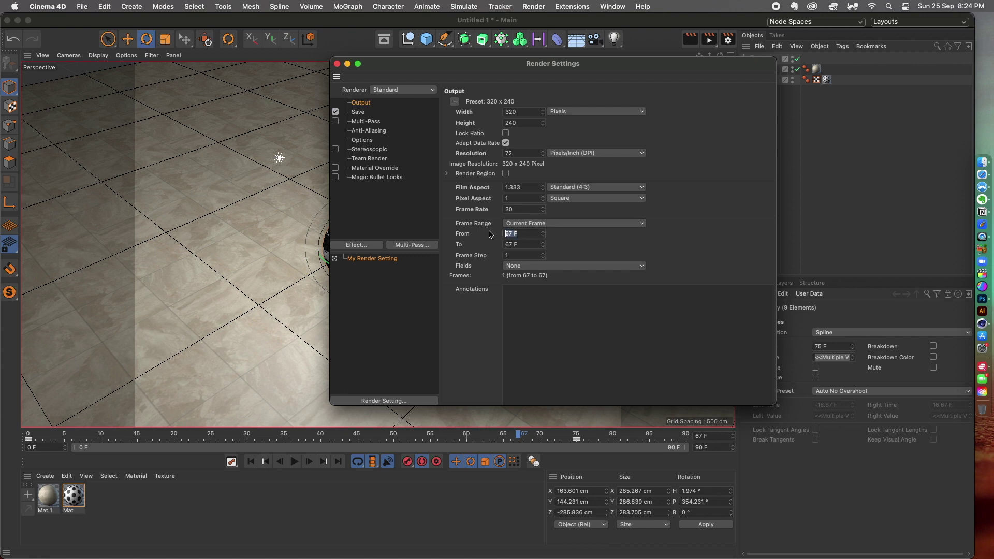
{"action": "type", "text": "0"}
{"action": "key", "text": "Tab"}
{"action": "left_click", "coordinate": [525, 244]}
{"action": "type", "text": "75"}
{"action": "key", "text": "Return"}
Step: Set the render to save to the Desktop as Untitled in MP4 format
{"action": "left_click", "coordinate": [359, 113]}
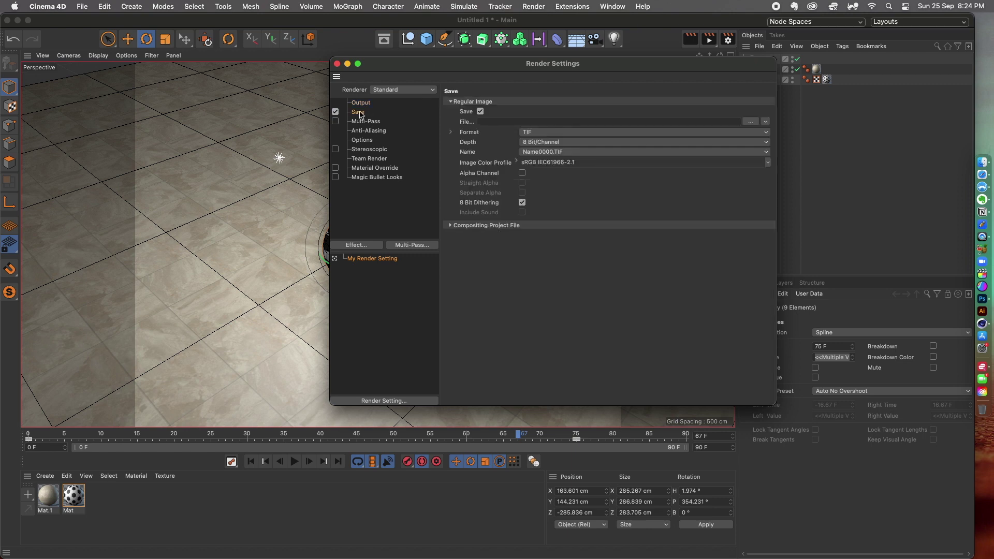
{"action": "left_click", "coordinate": [743, 123]}
{"action": "left_click", "coordinate": [664, 307]}
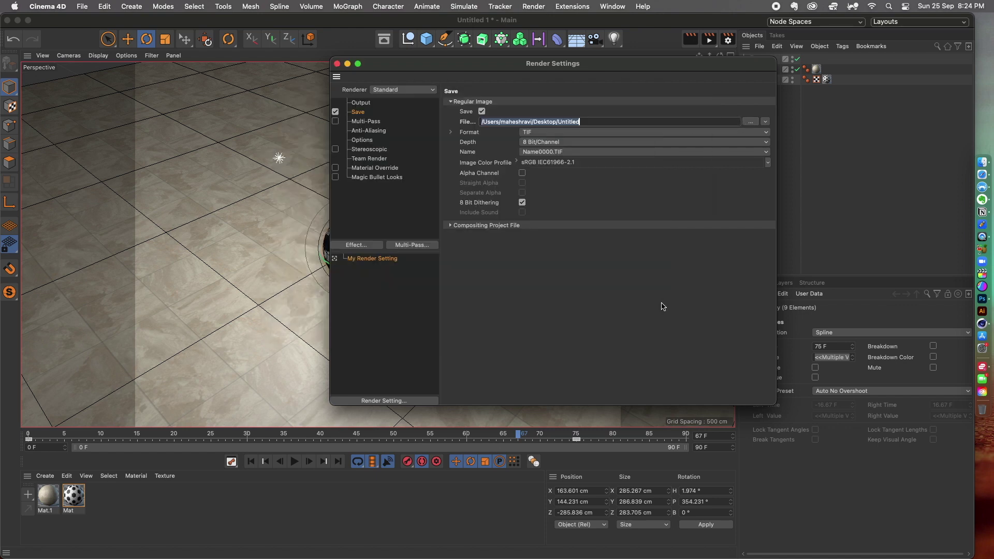
{"action": "left_click", "coordinate": [549, 132]}
{"action": "left_click", "coordinate": [548, 331]}
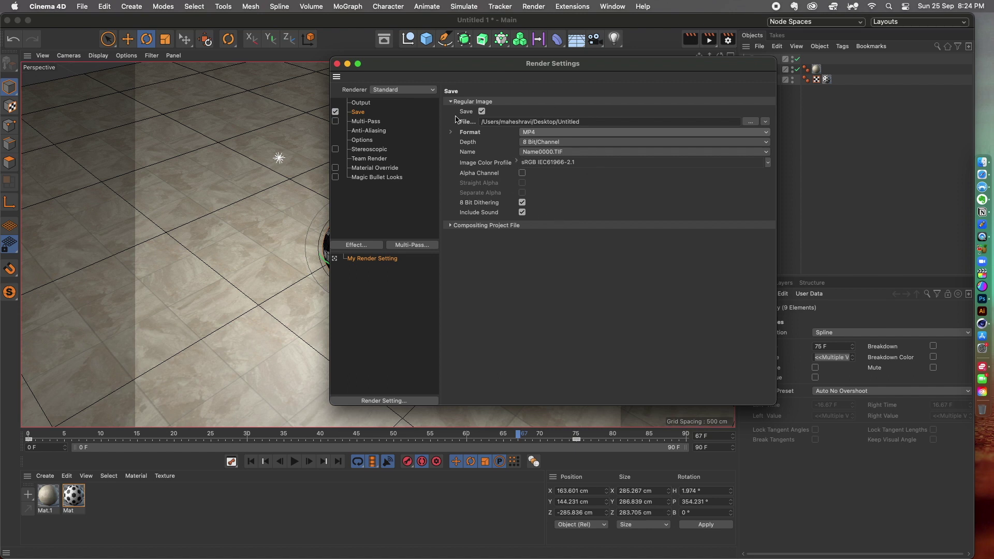
Step: Test-render the current perspective view, and render the full animation to the Picture Viewer, overwriting the existing Untitled.mp4
{"action": "left_click", "coordinate": [337, 63]}
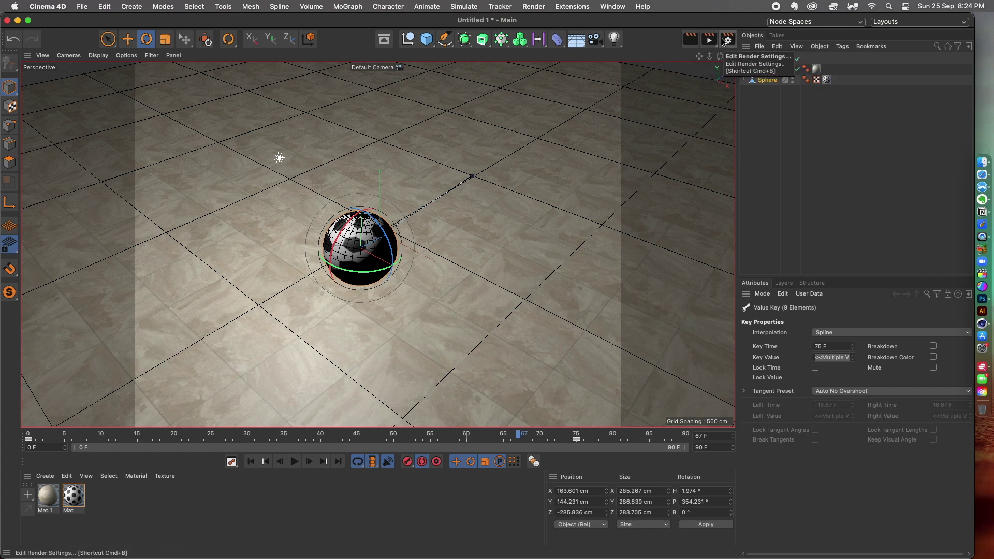
{"action": "left_click", "coordinate": [691, 44]}
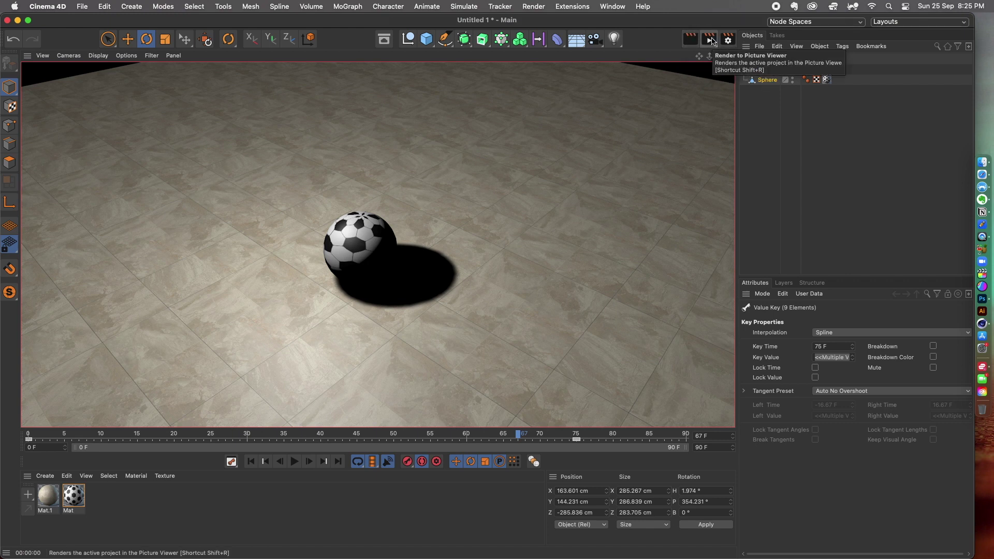
{"action": "left_click", "coordinate": [712, 41]}
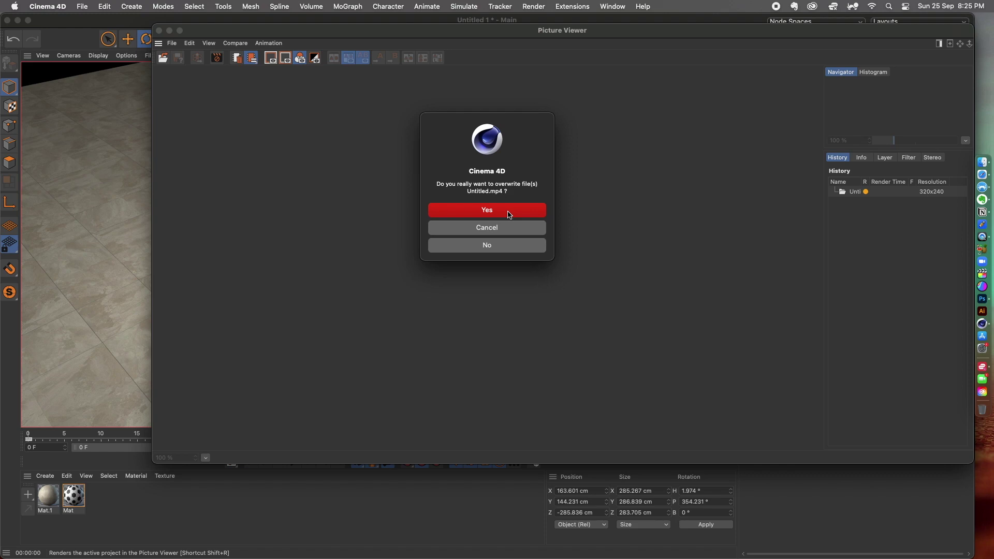
{"action": "left_click", "coordinate": [508, 215]}
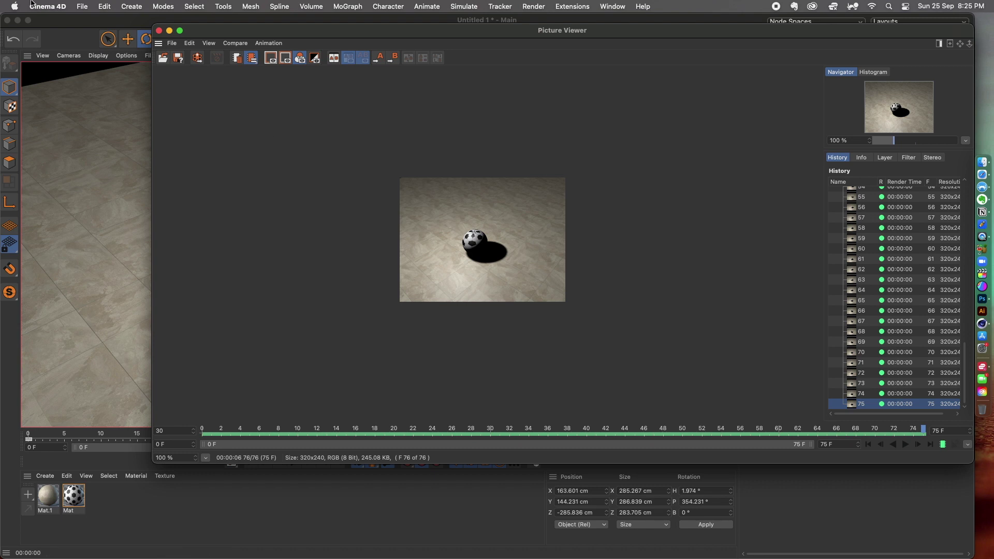
{"action": "left_click", "coordinate": [160, 31]}
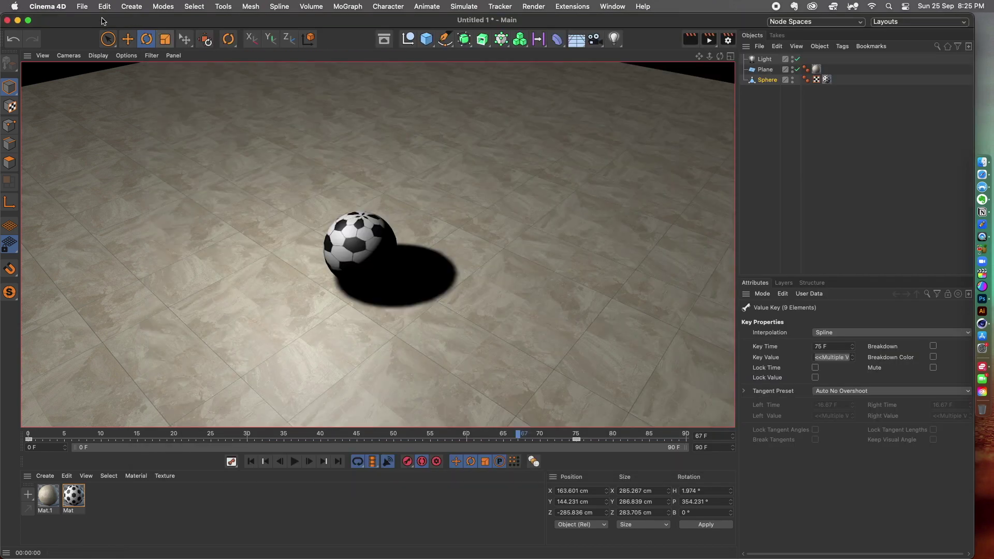
Step: Uncover the desktop and preview the rendered Untitled.mp4 in Quick Look, and return to the Cinema 4D project
{"action": "left_click_drag", "start_coordinate": [672, 20], "coordinate": [555, 20]}
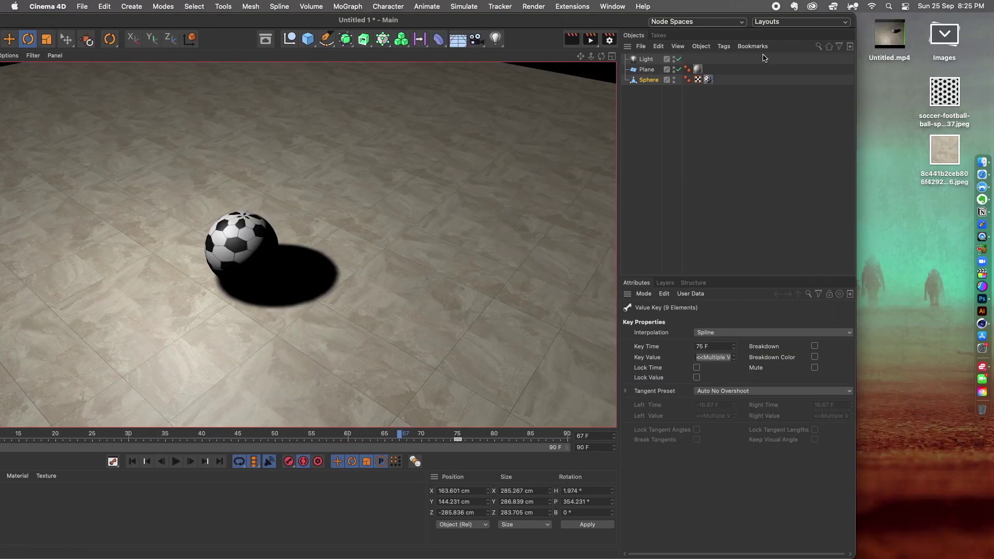
{"action": "left_click", "coordinate": [882, 61]}
{"action": "key", "text": "space"}
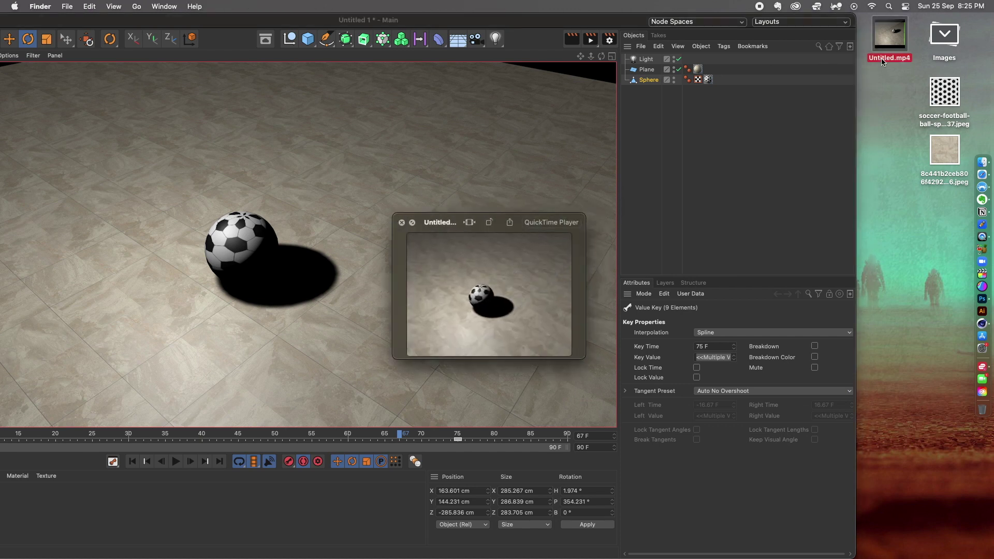
{"action": "left_click_drag", "start_coordinate": [455, 21], "coordinate": [572, 20]}
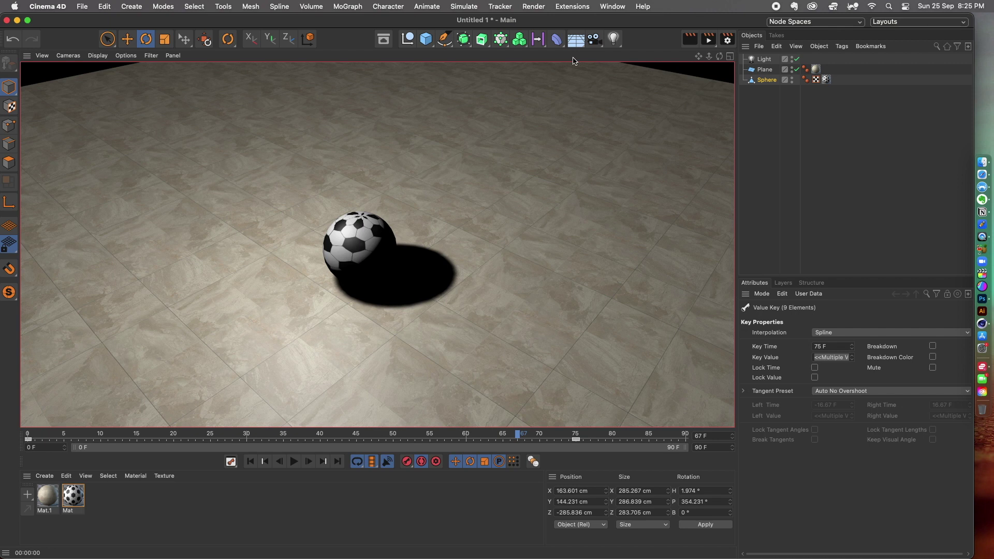